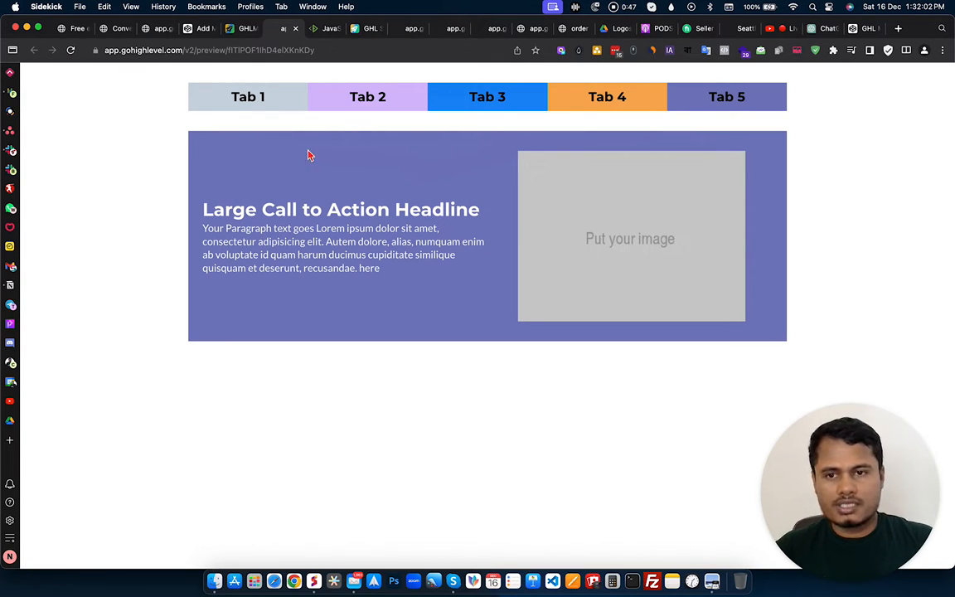
- Switch to the blank page in the page builder and add a full-width section containing a three-column row
left_click(240, 28)
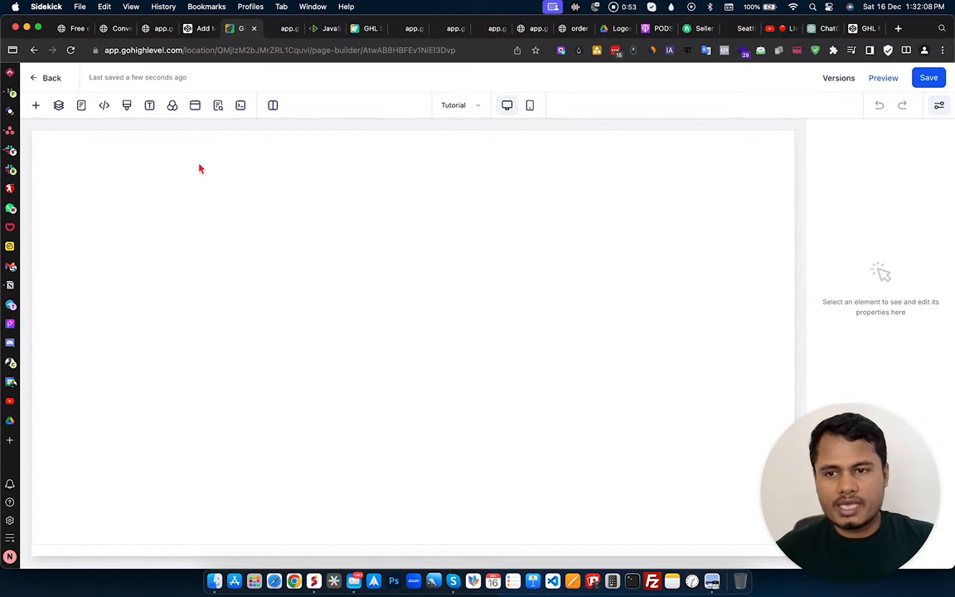
left_click(35, 106)
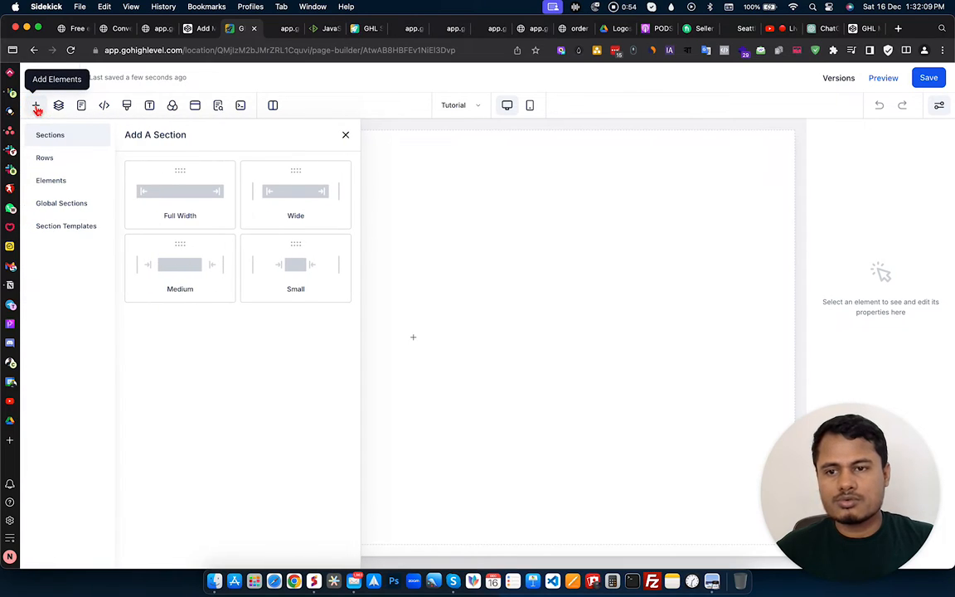
left_click(187, 191)
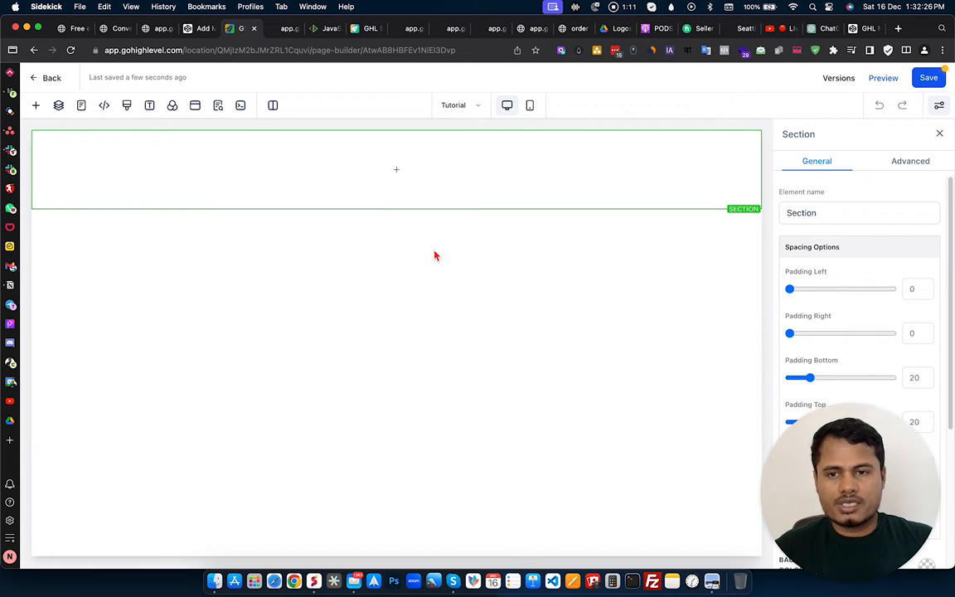
mouse_move(402, 174)
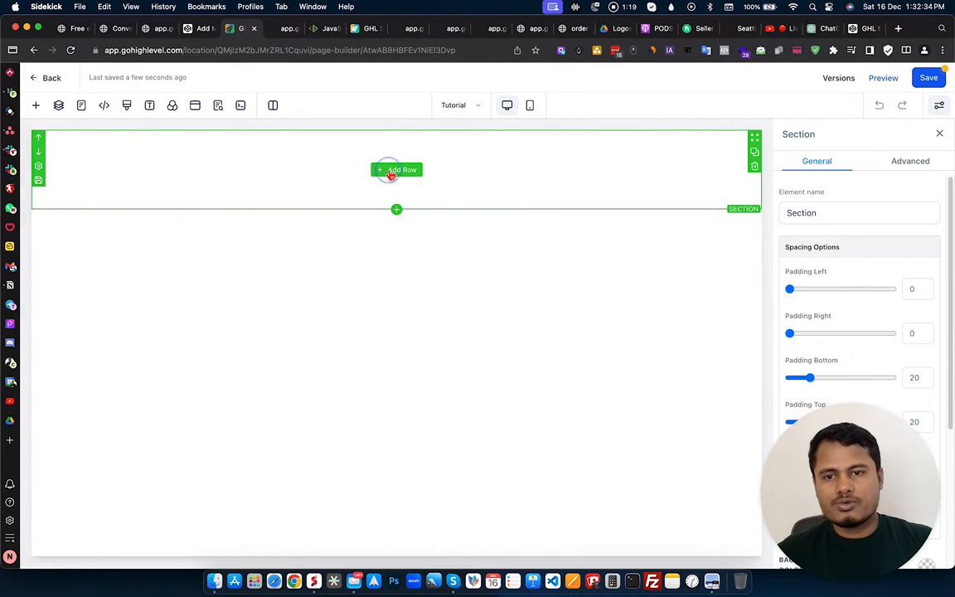
left_click(390, 173)
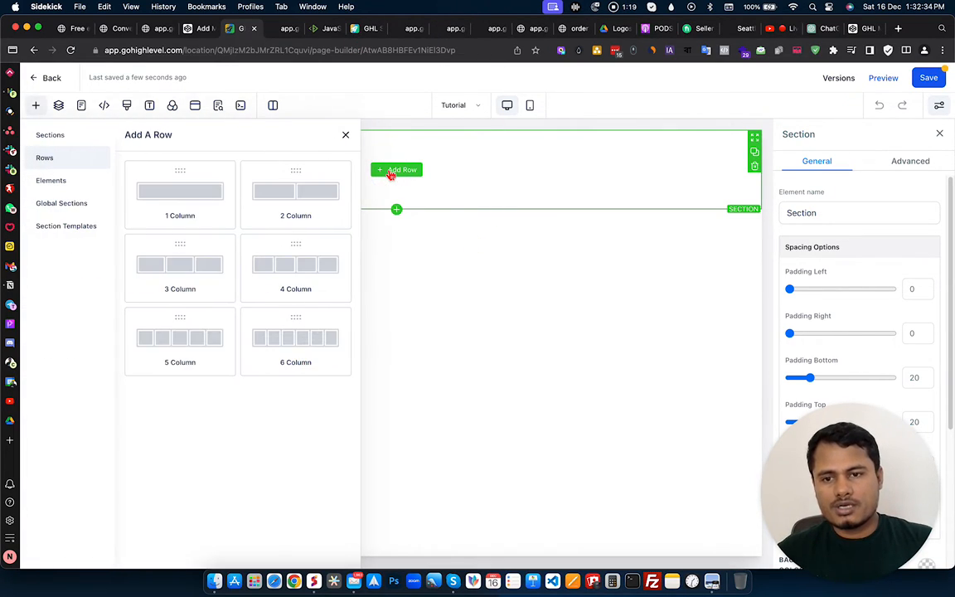
left_click(188, 269)
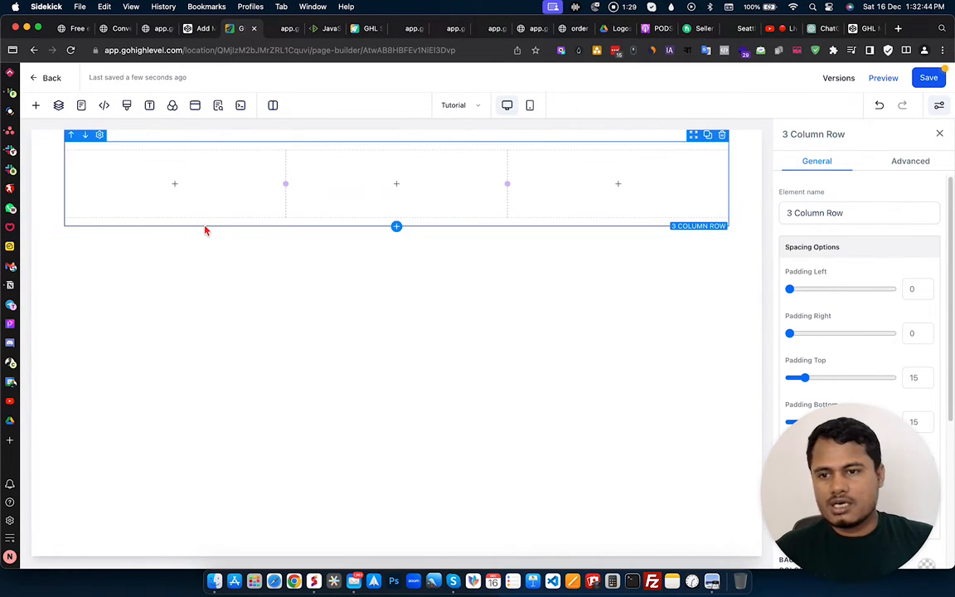
- Add a sub-headline reading "First Tab" to the row's first column and make its text bold
left_click(176, 184)
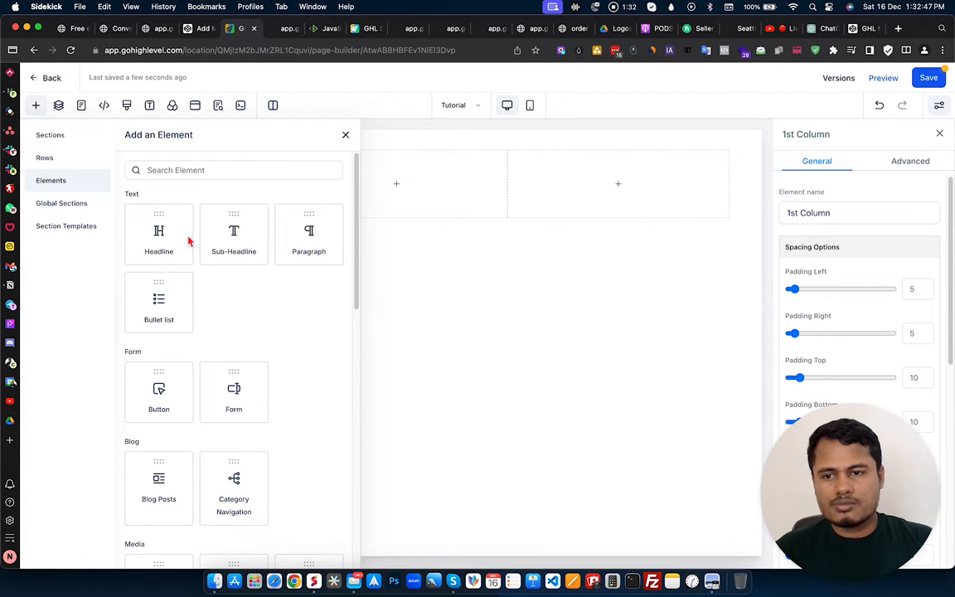
left_click(243, 235)
left_click(215, 184)
double_click(216, 184)
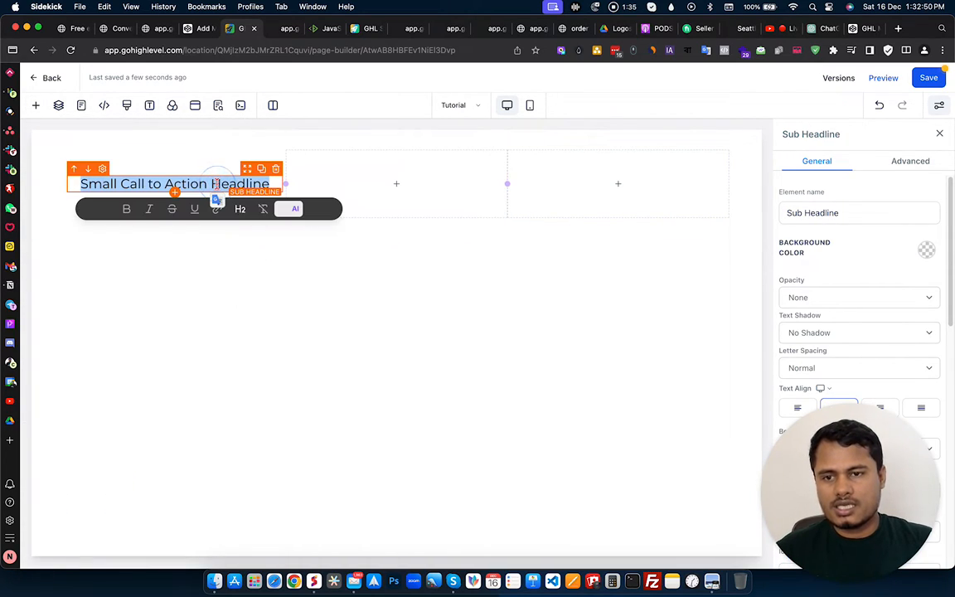
type("First Tab")
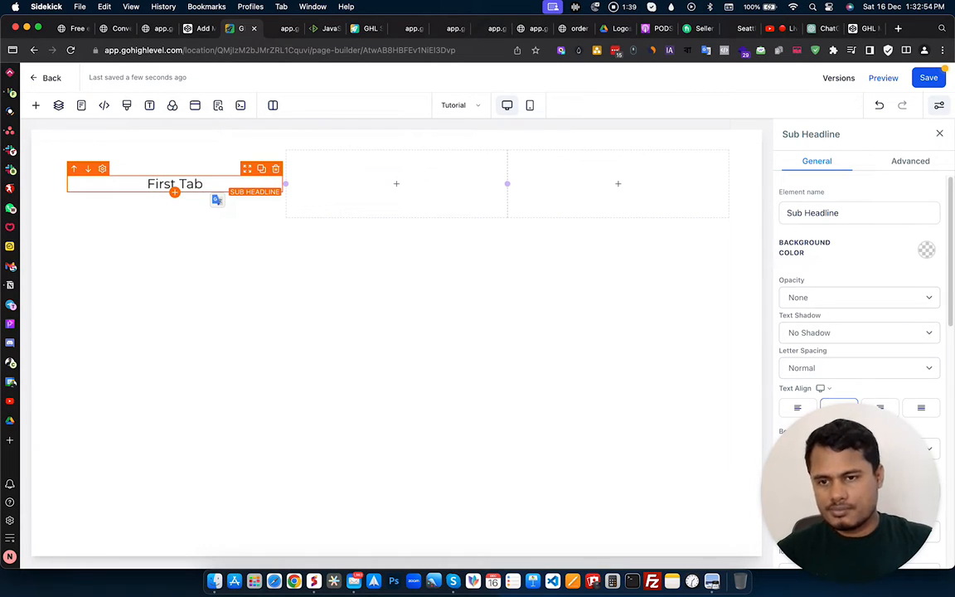
key("super+a")
key("super+c")
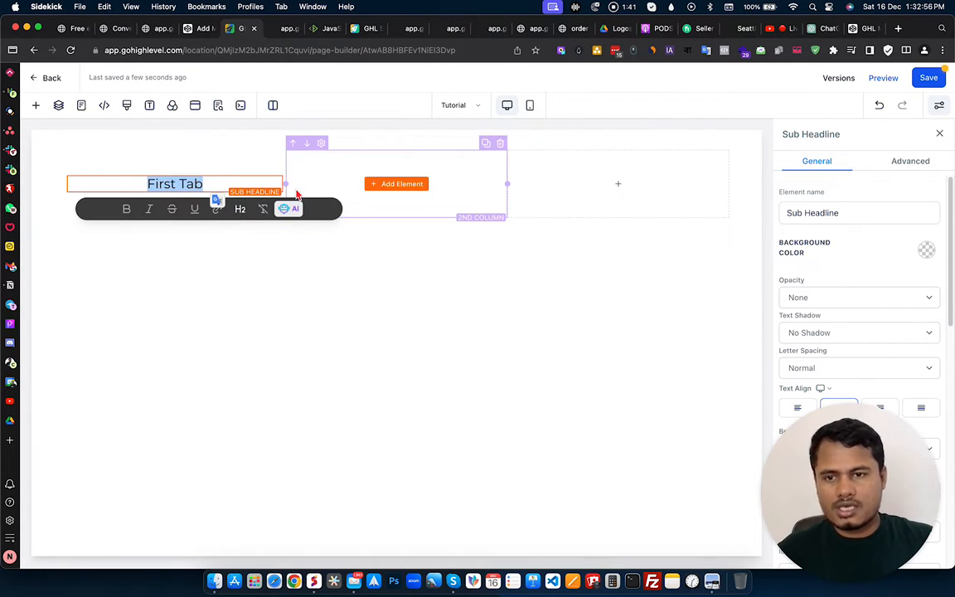
left_click(127, 209)
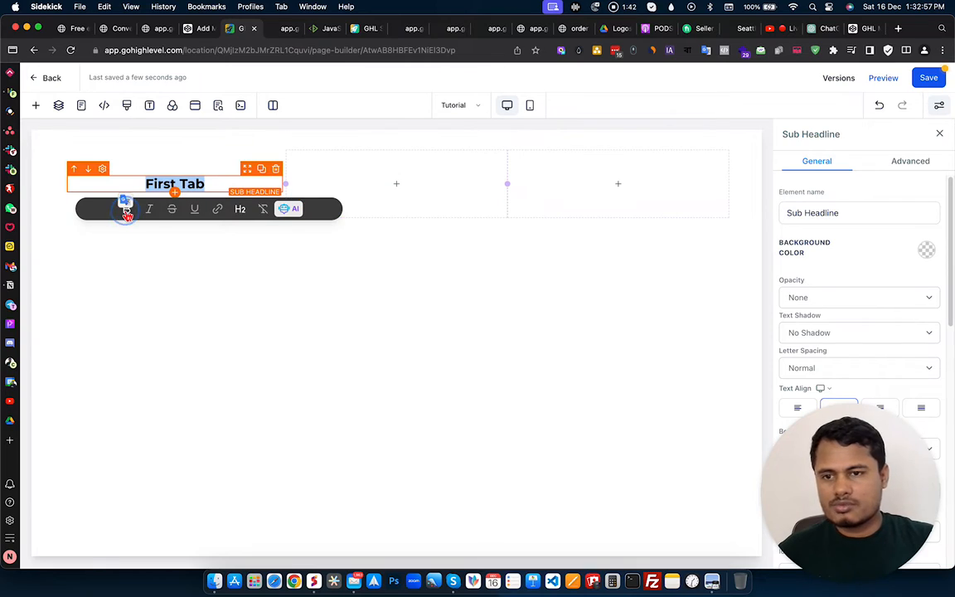
left_click(386, 184)
left_click(175, 234)
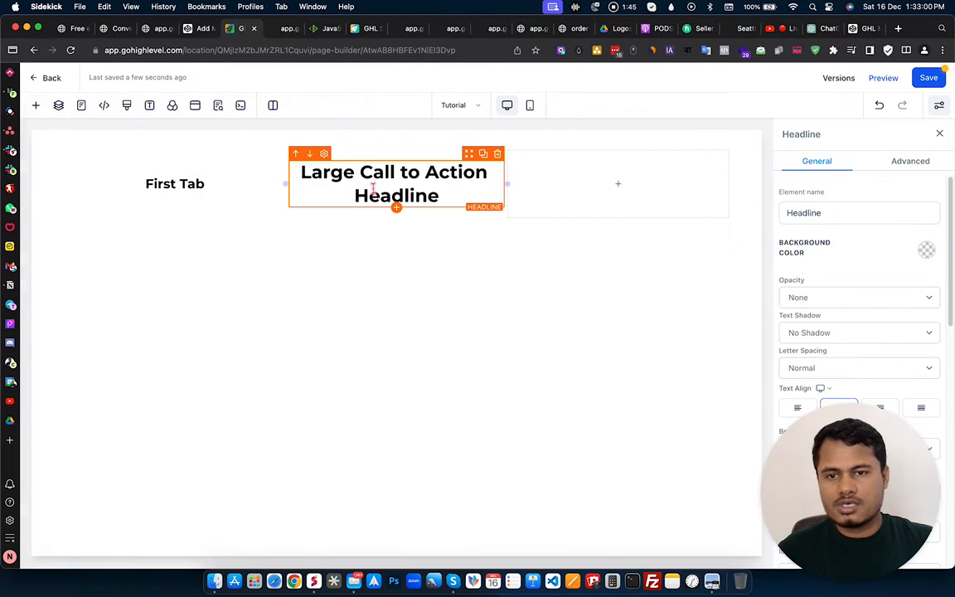
triple_click(376, 183)
key("super+v")
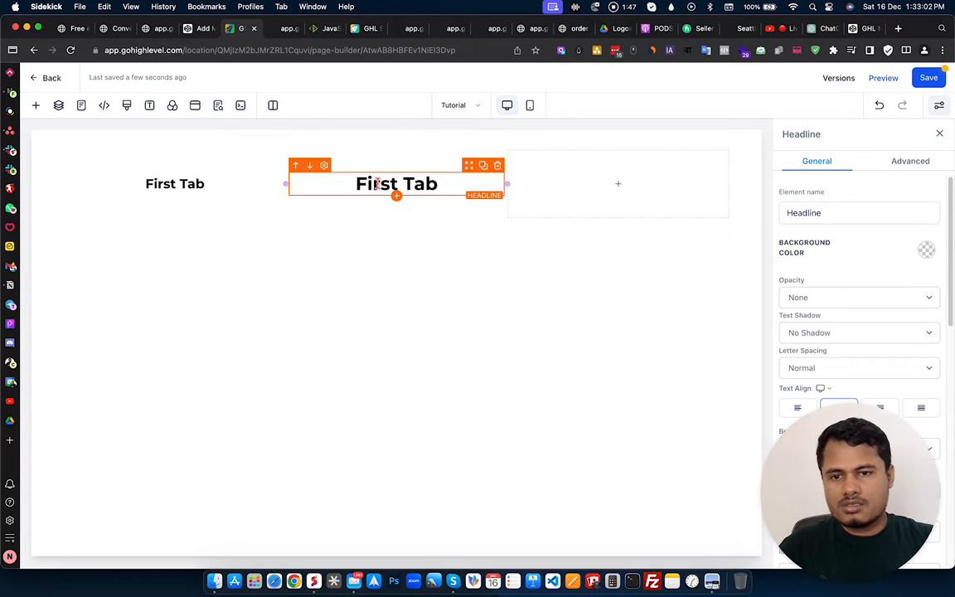
left_click(498, 165)
- Duplicate the "First Tab" sub-headline so that the second and third columns each hold a copy
left_click(262, 170)
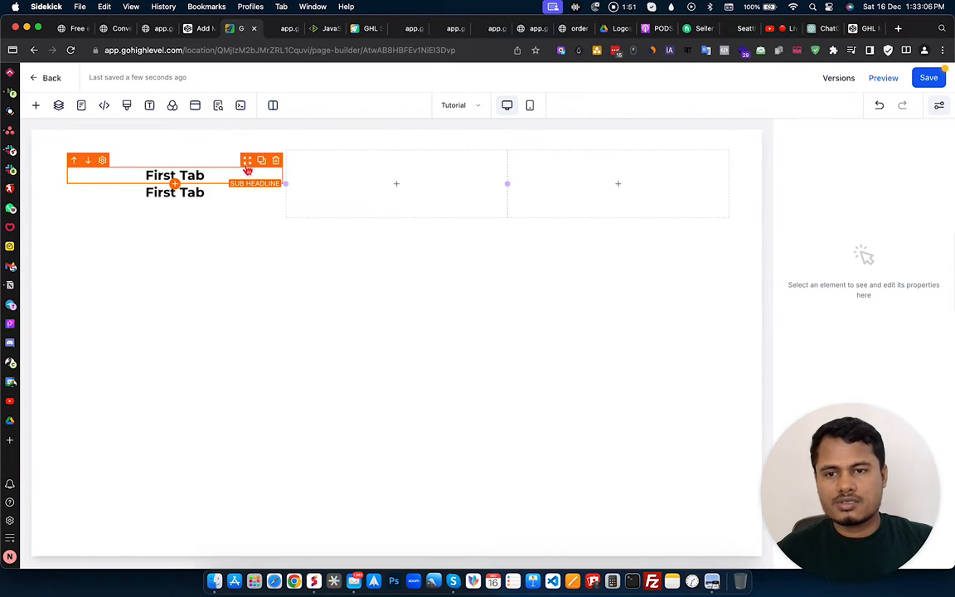
left_click_drag(247, 172, 617, 170)
left_click(482, 169)
- Change the copied sub-headlines to read "Second Tab" in the second column and "Third Tab" in the third column
double_click(384, 174)
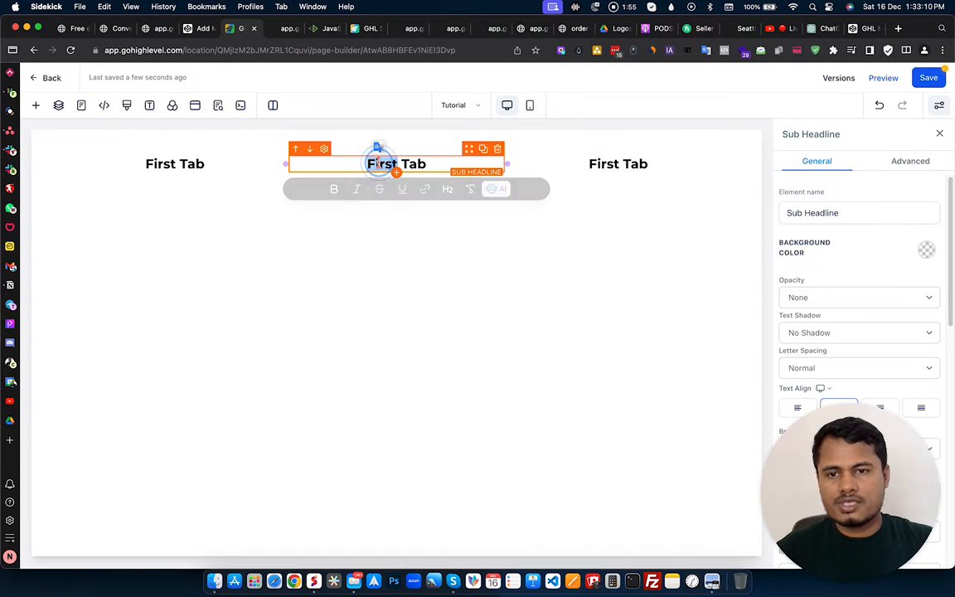
type("Second")
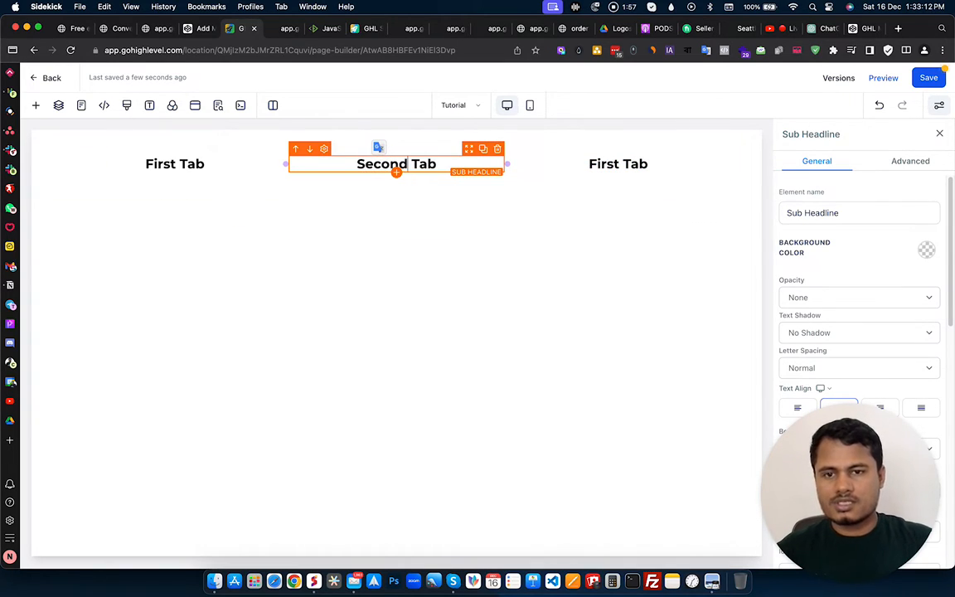
left_click(613, 163)
double_click(603, 163)
type("Third")
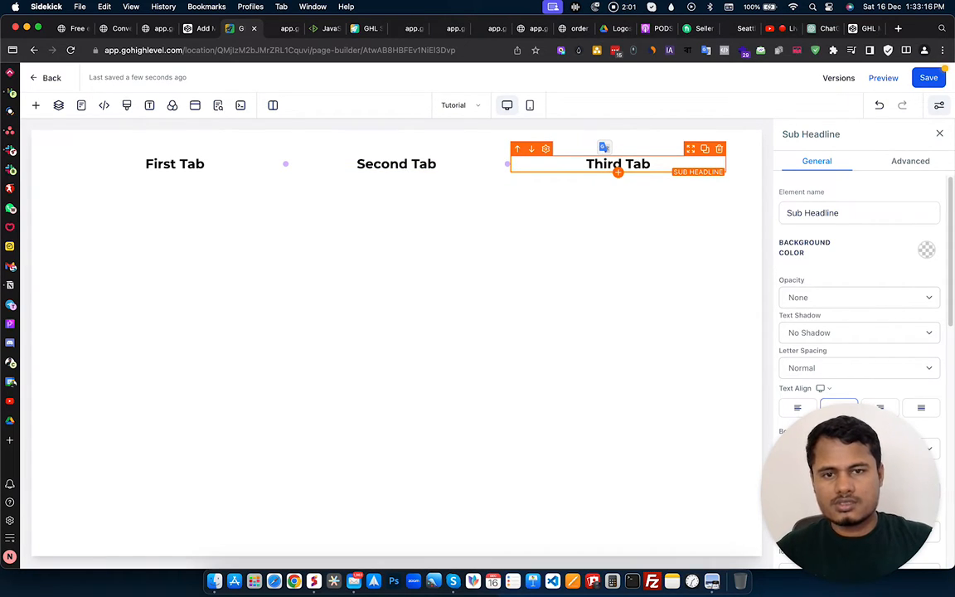
left_click(583, 264)
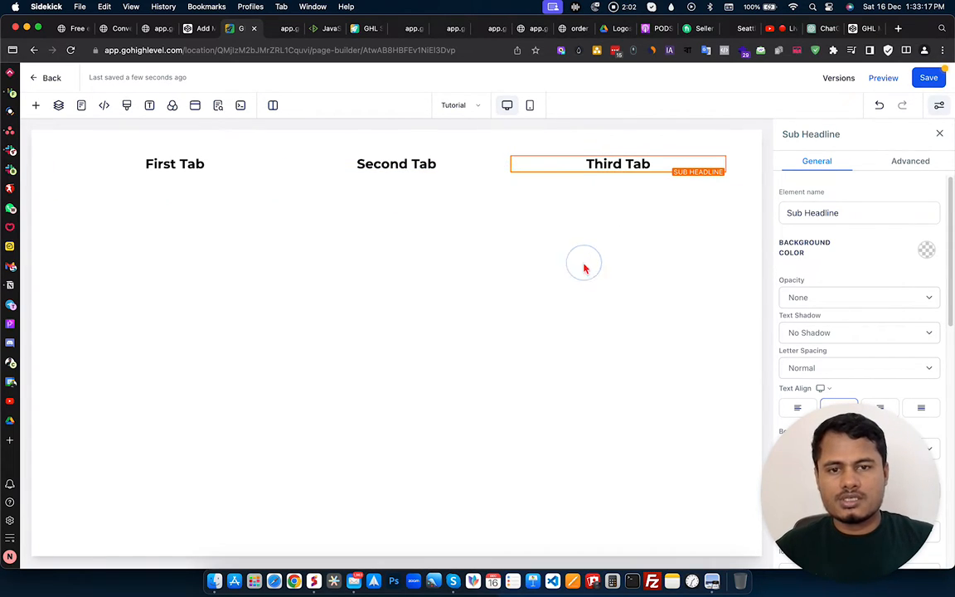
- Set the background color of the First Tab column to light purple
left_click(197, 151)
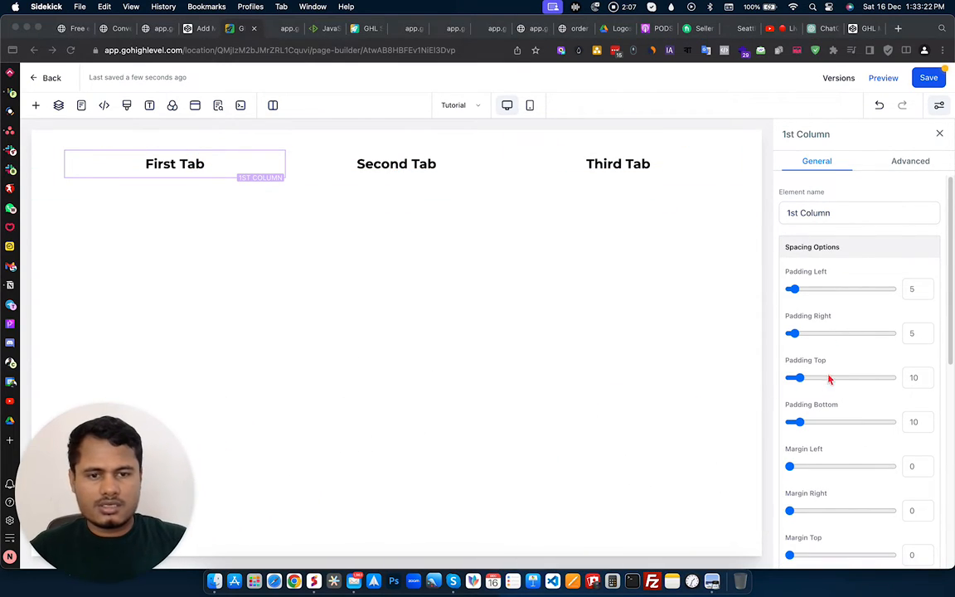
scroll(857, 323, "down", 10)
scroll(903, 286, "up", 1)
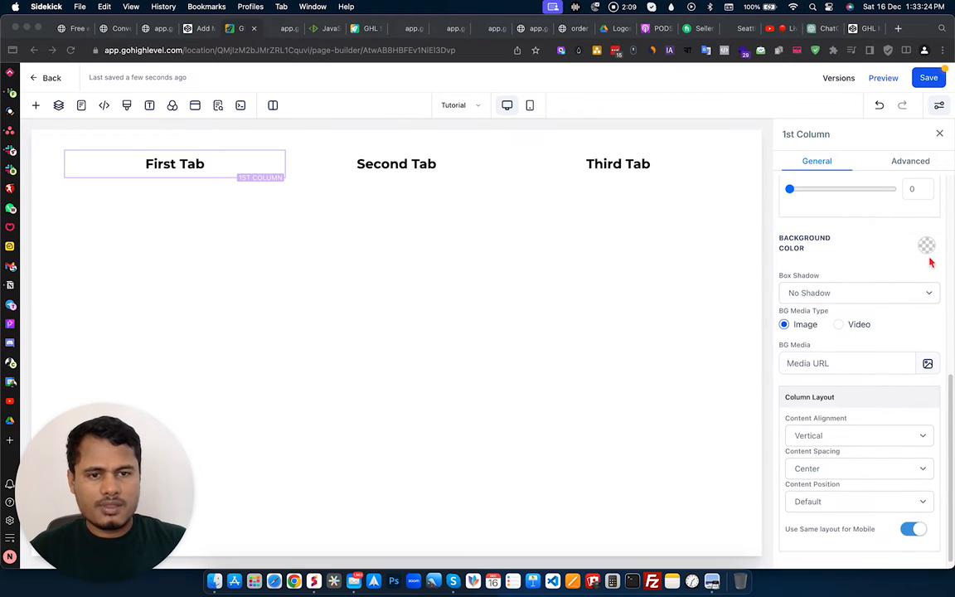
left_click(927, 248)
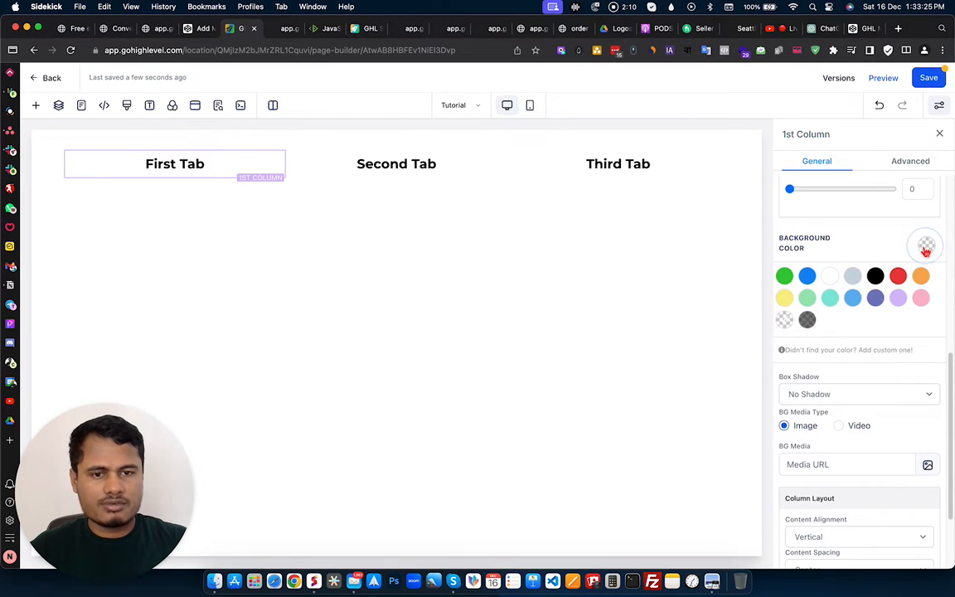
left_click(807, 275)
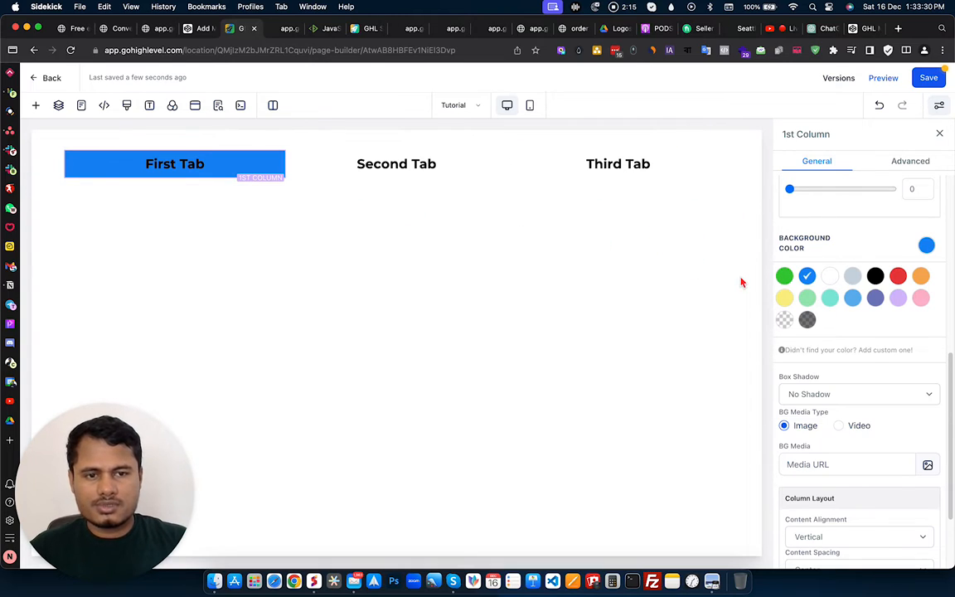
left_click(897, 298)
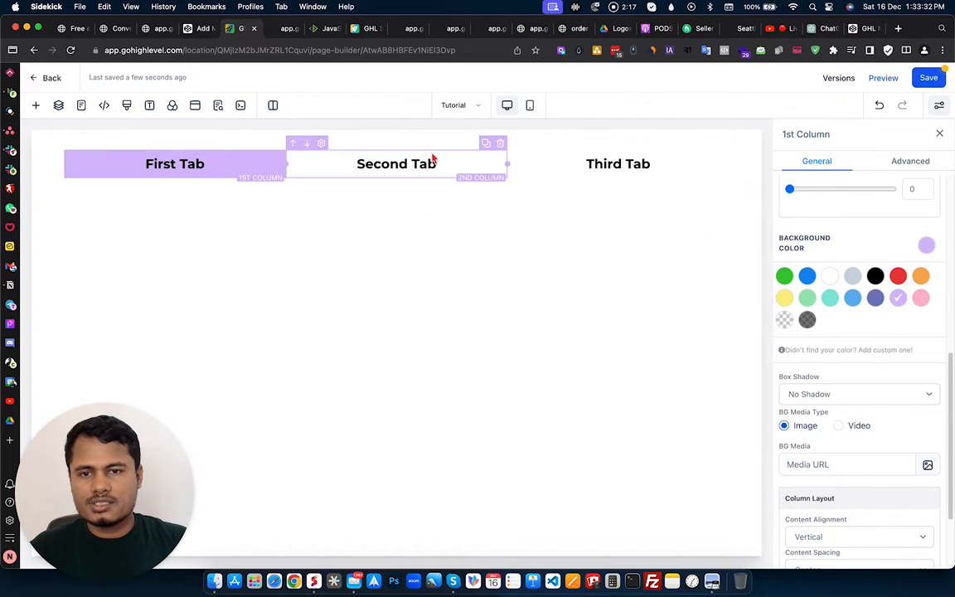
- Set the background color of the Second Tab column to light gray and the Third Tab column to turquoise
left_click(464, 163)
left_click(926, 245)
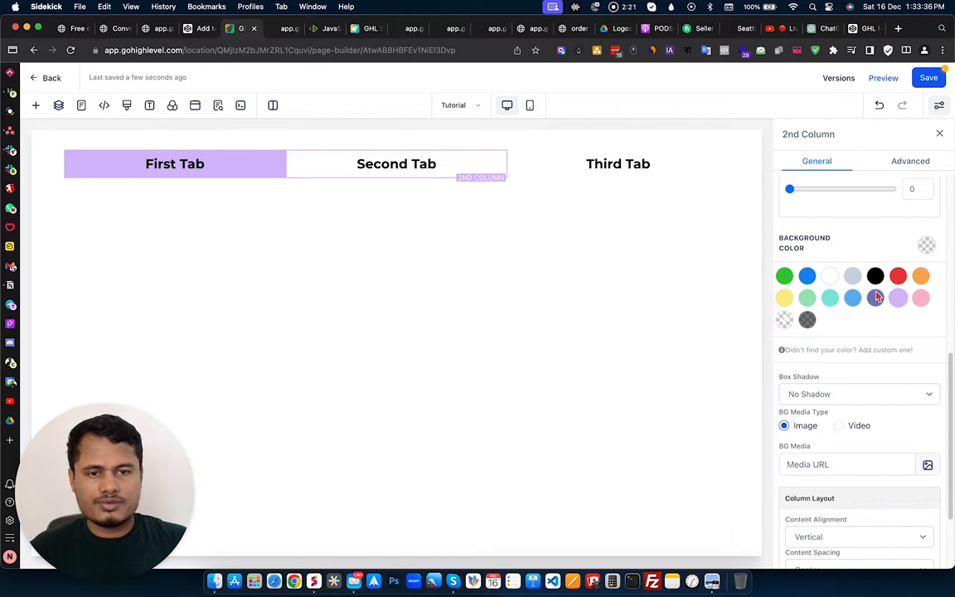
left_click(852, 275)
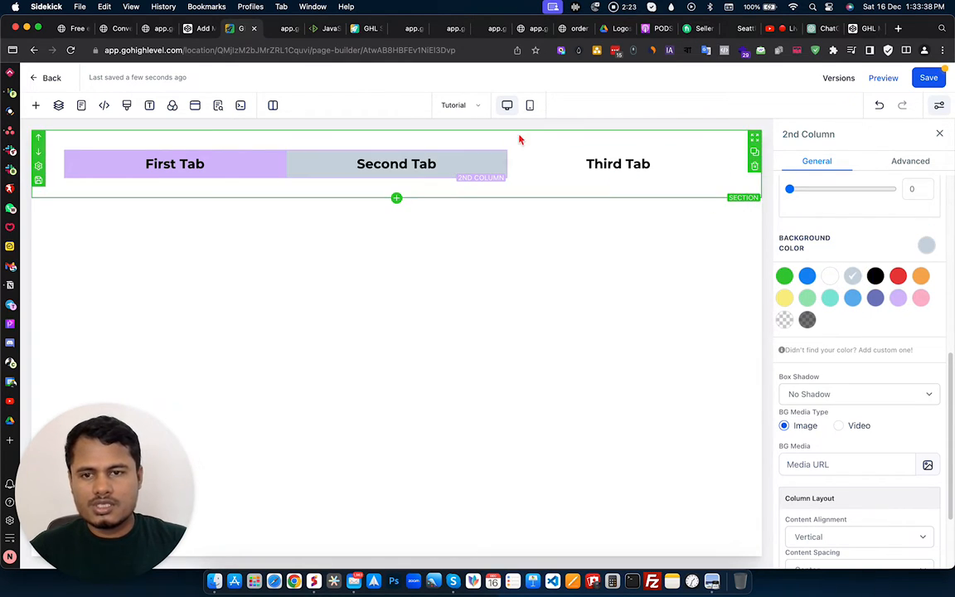
left_click(623, 157)
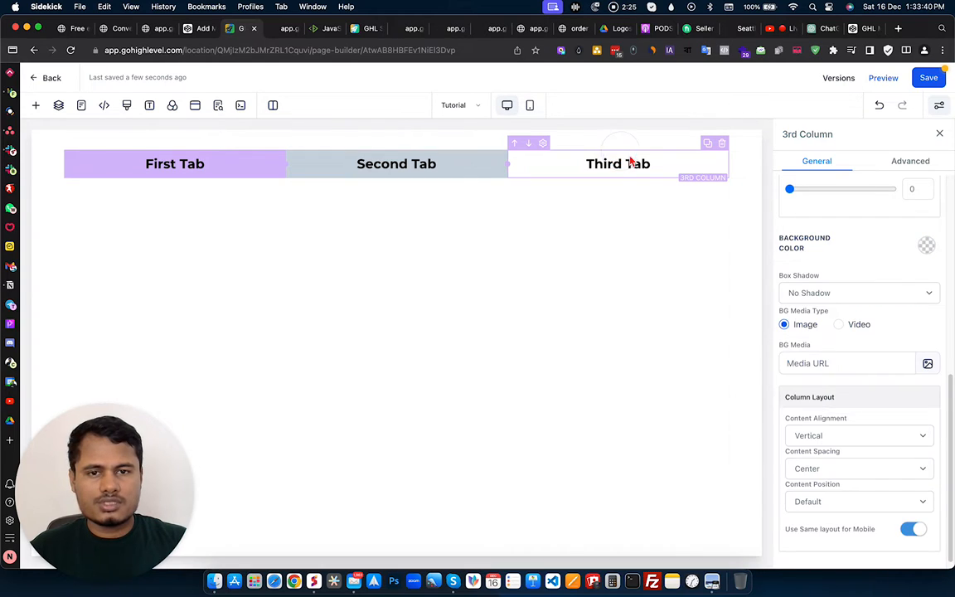
left_click(928, 246)
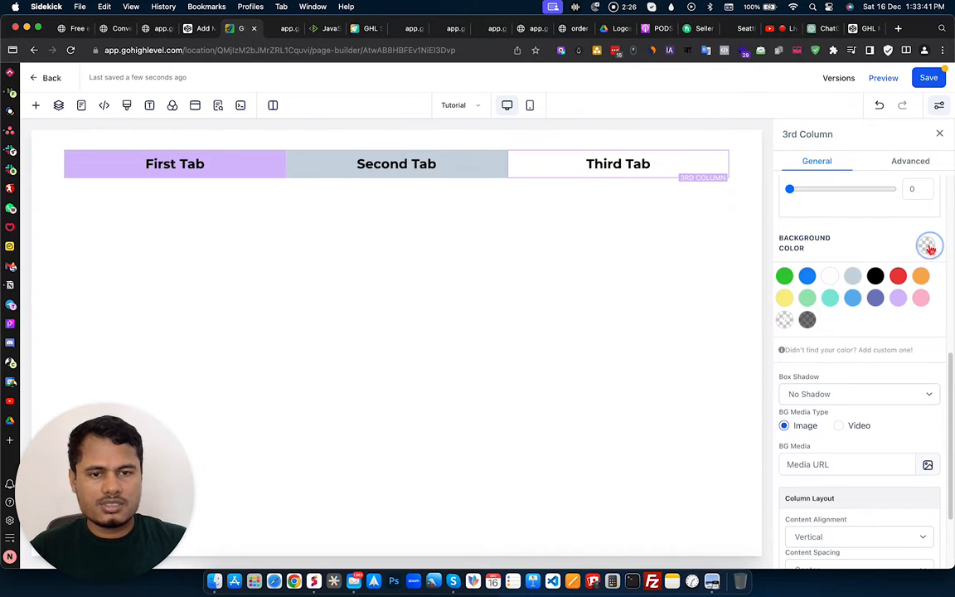
left_click(829, 297)
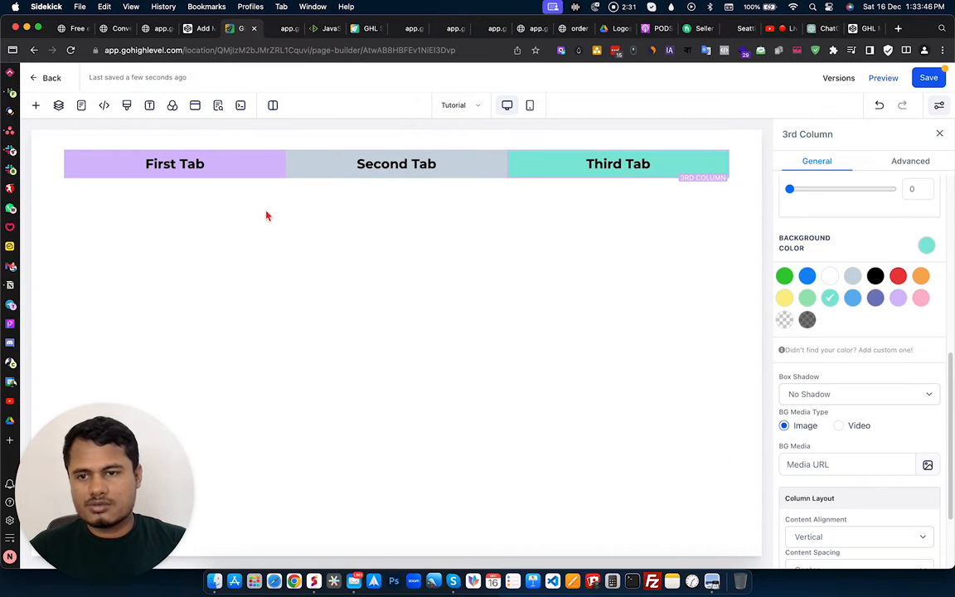
- Add a two-column row beneath the tab row and insert an image element in its first column
left_click(396, 188)
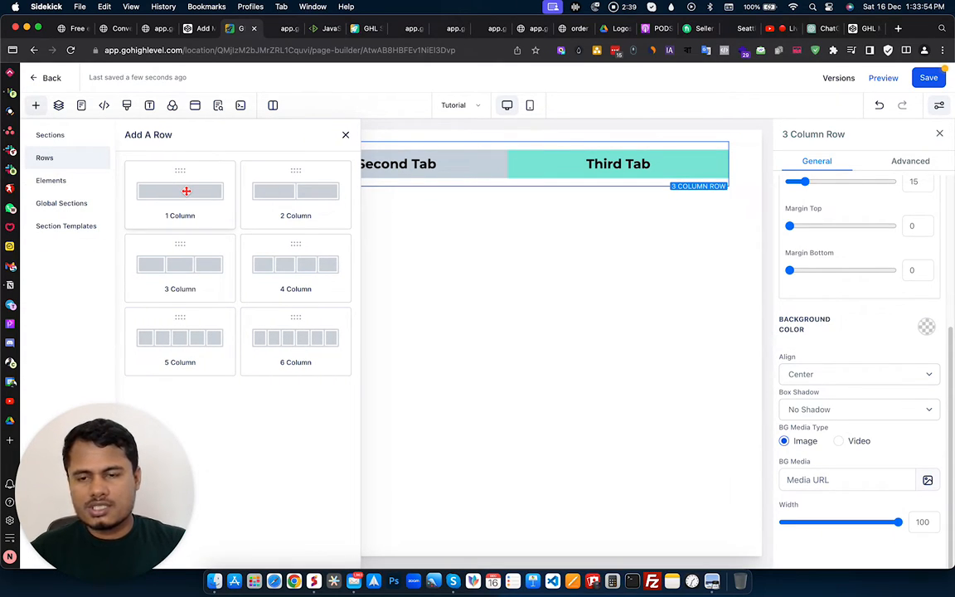
left_click(305, 194)
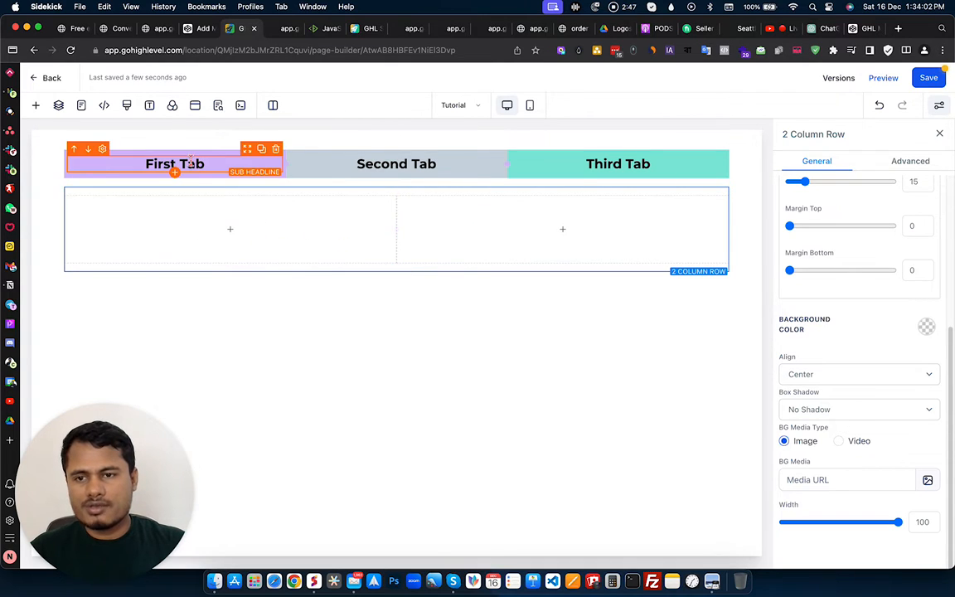
left_click(231, 229)
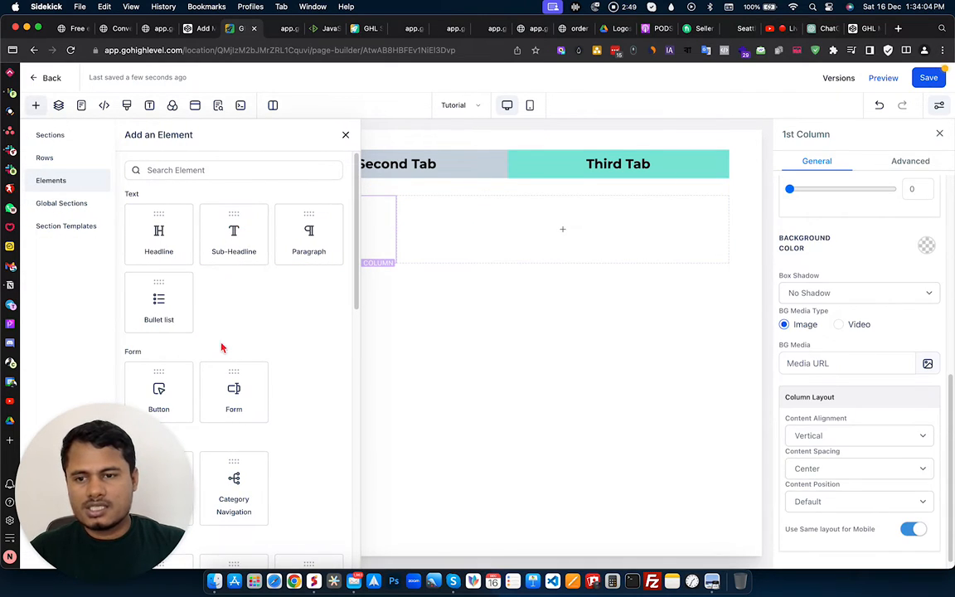
scroll(220, 338, "down", 5)
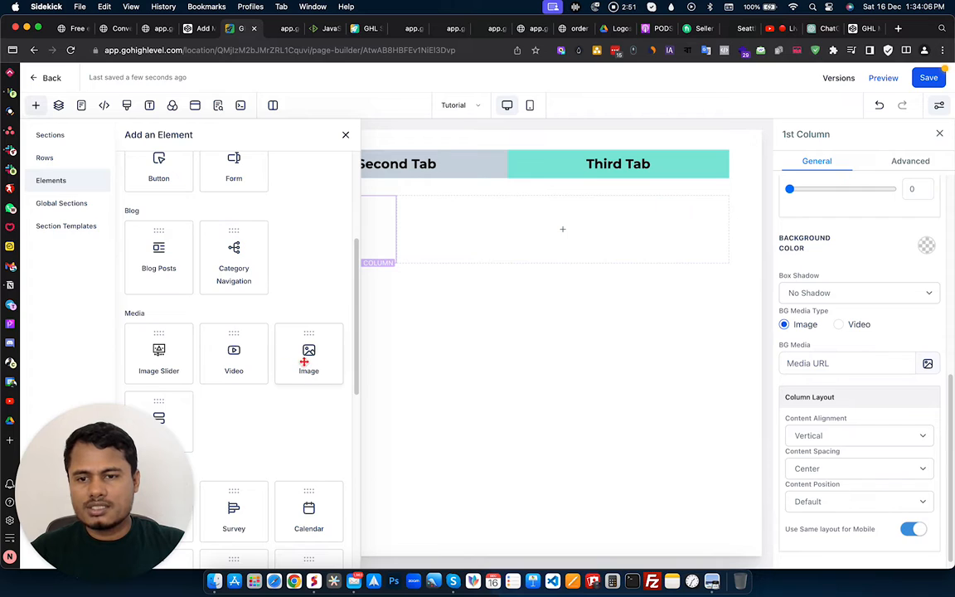
left_click(304, 365)
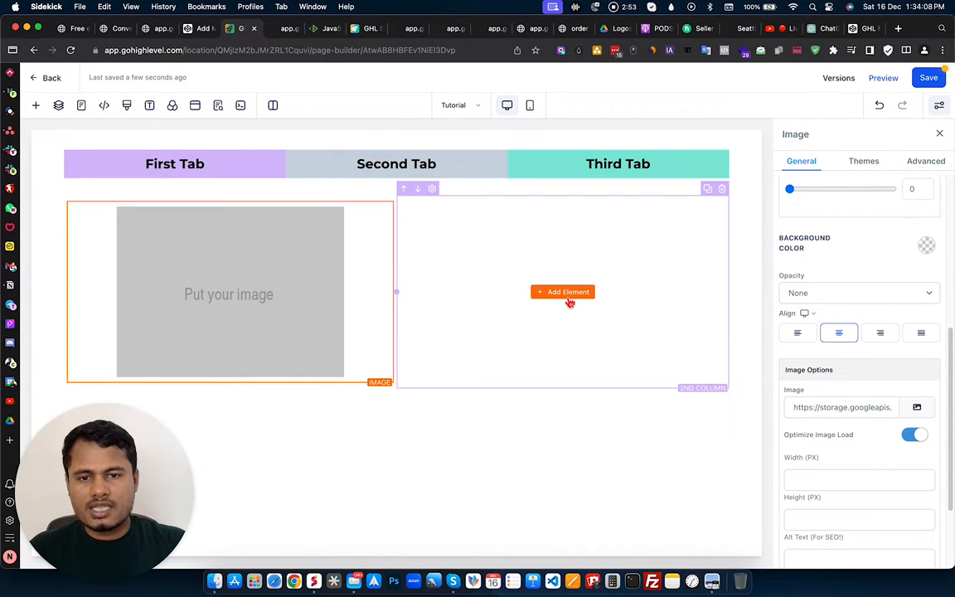
- Insert a headline, a sub-headline and a paragraph element, stacked in the second column of the content row
left_click(568, 296)
scroll(185, 274, "up", 5)
left_click(173, 242)
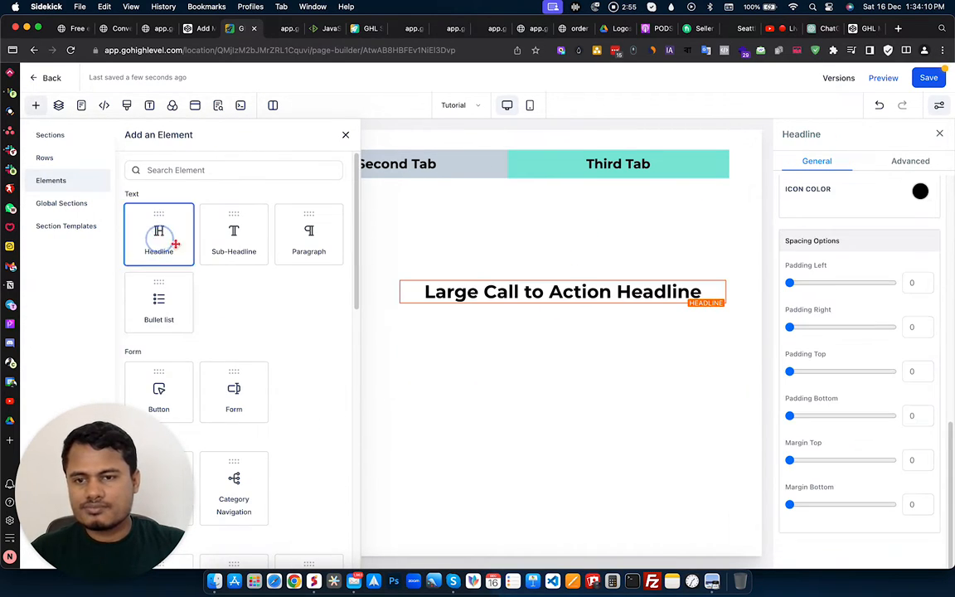
left_click(564, 303)
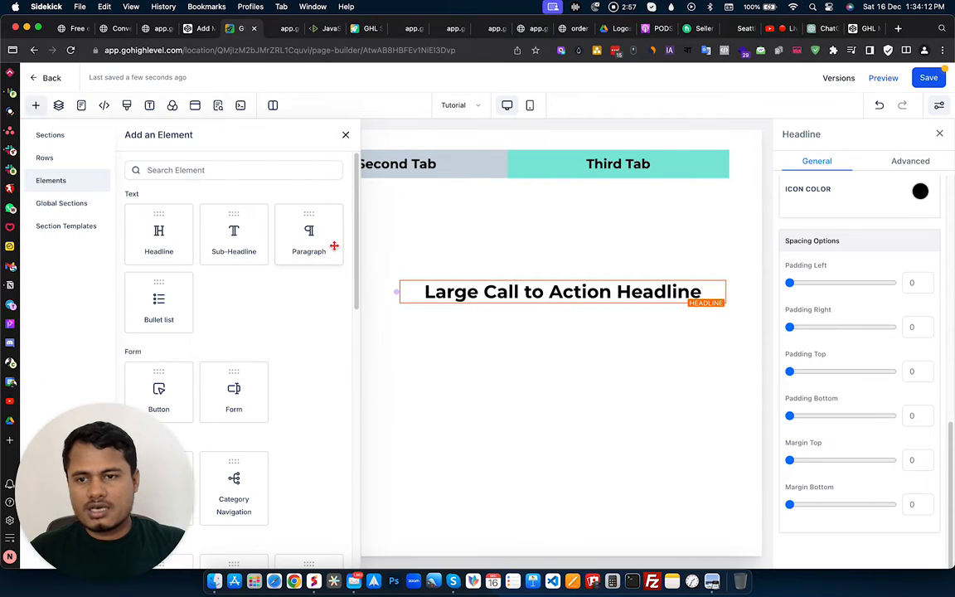
left_click(238, 236)
left_click(563, 314)
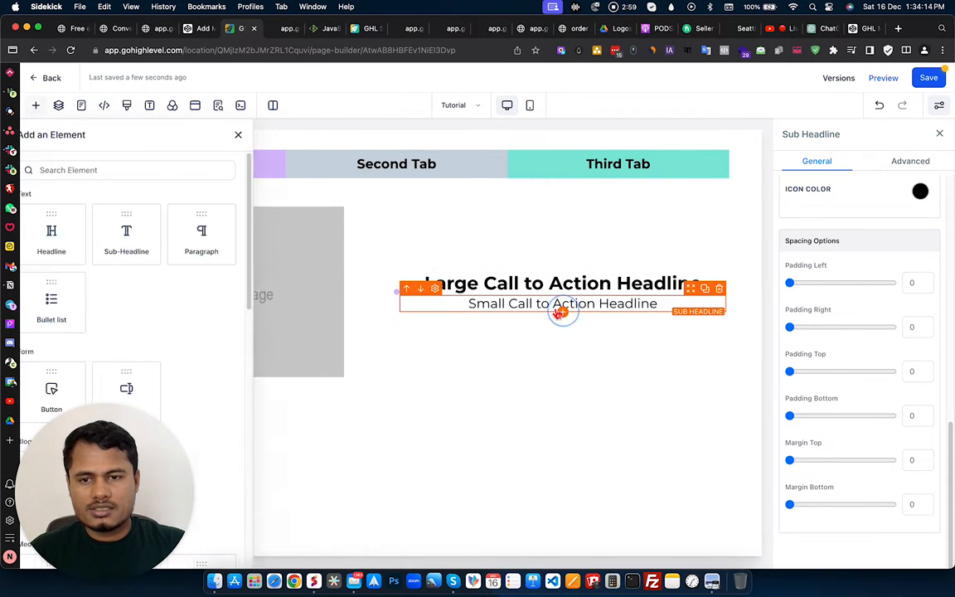
left_click(288, 216)
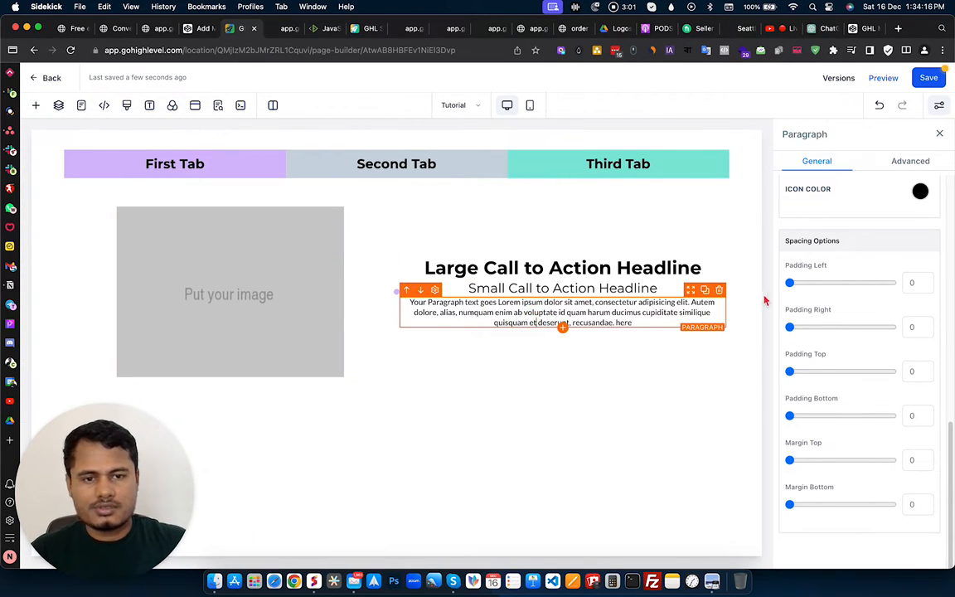
- Left-align the paragraph, headline and sub-headline texts in the second column
scroll(863, 276, "up", 10)
left_click(798, 325)
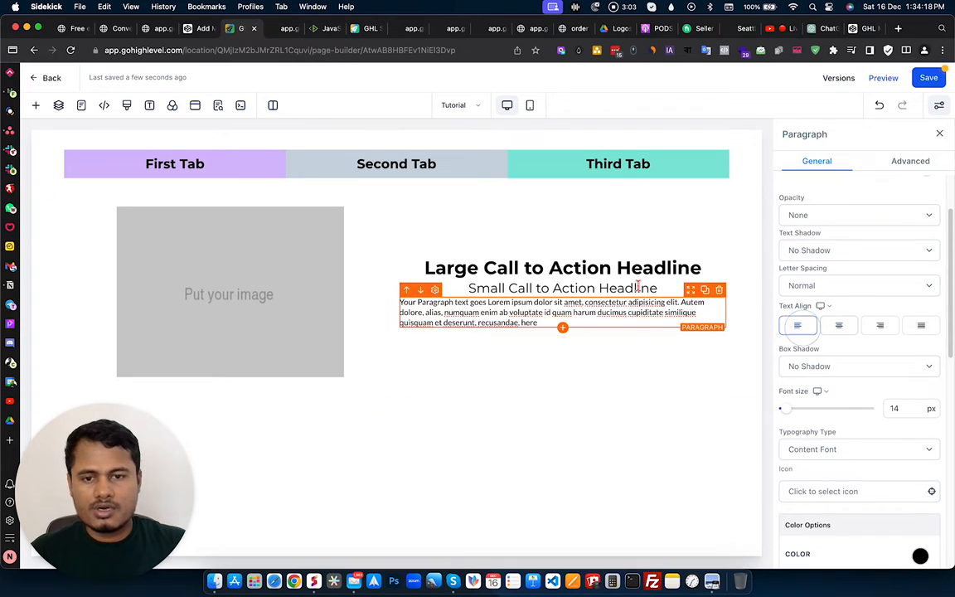
left_click(655, 267)
left_click(797, 325)
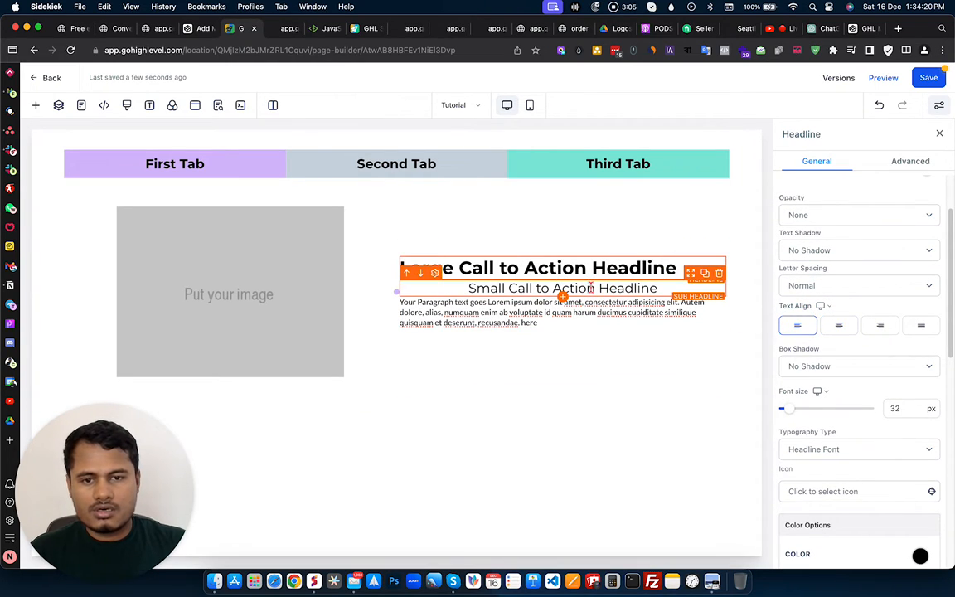
left_click(654, 290)
left_click(797, 325)
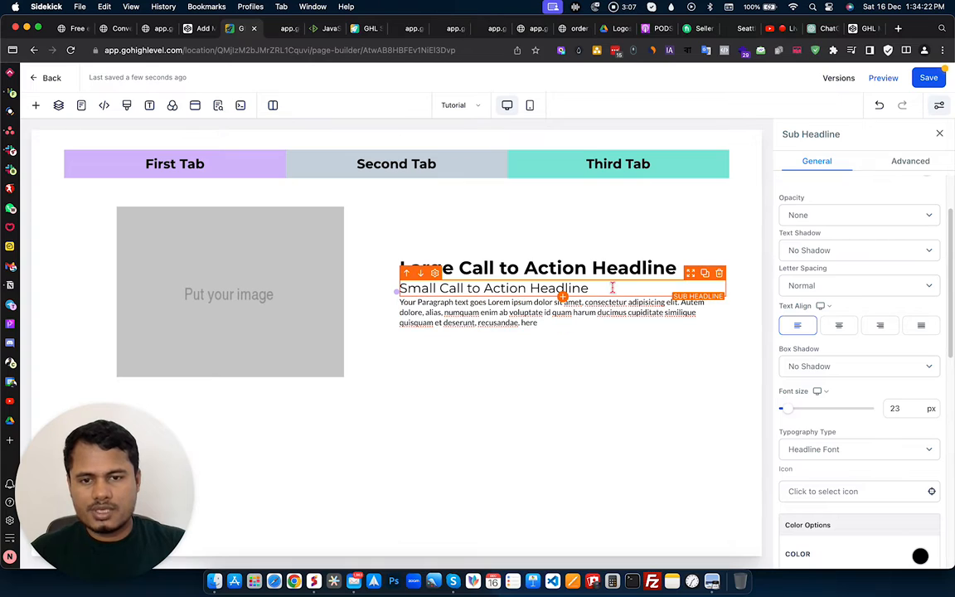
- Set the sub-headline's top and bottom margins to 10 and save the page, dismissing the SEO metadata settings
scroll(846, 305, "down", 10)
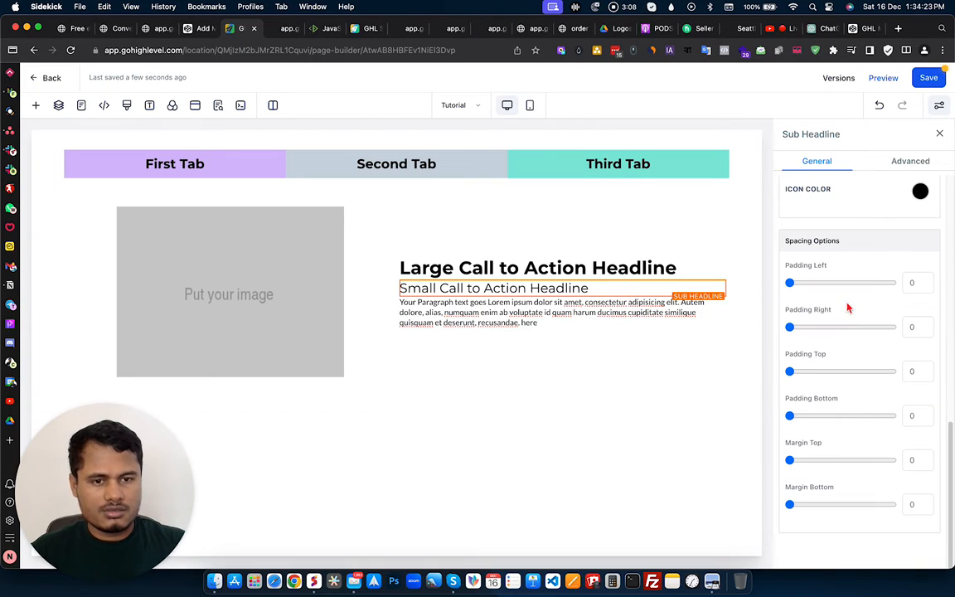
left_click(912, 458)
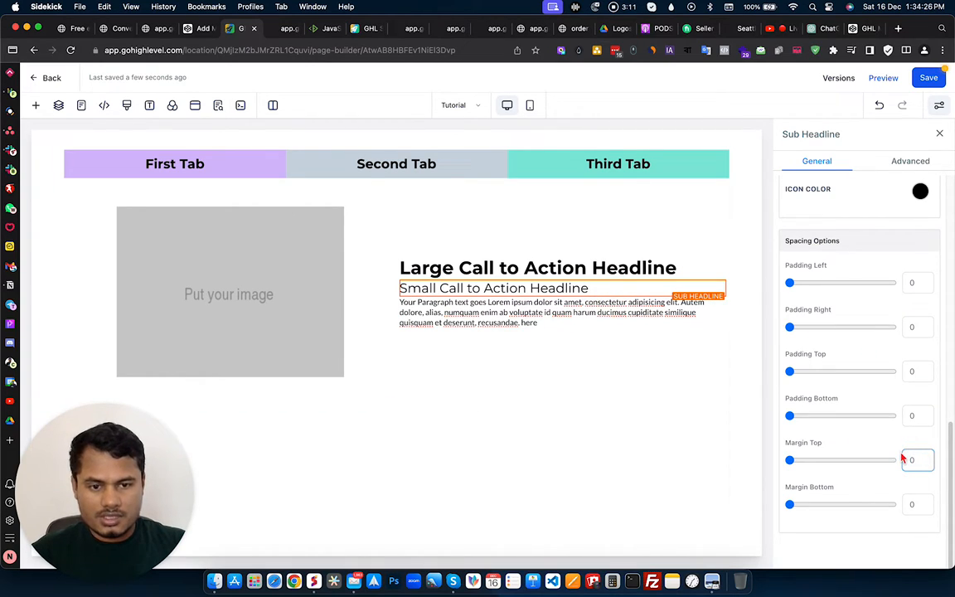
type("1")
left_click(912, 503)
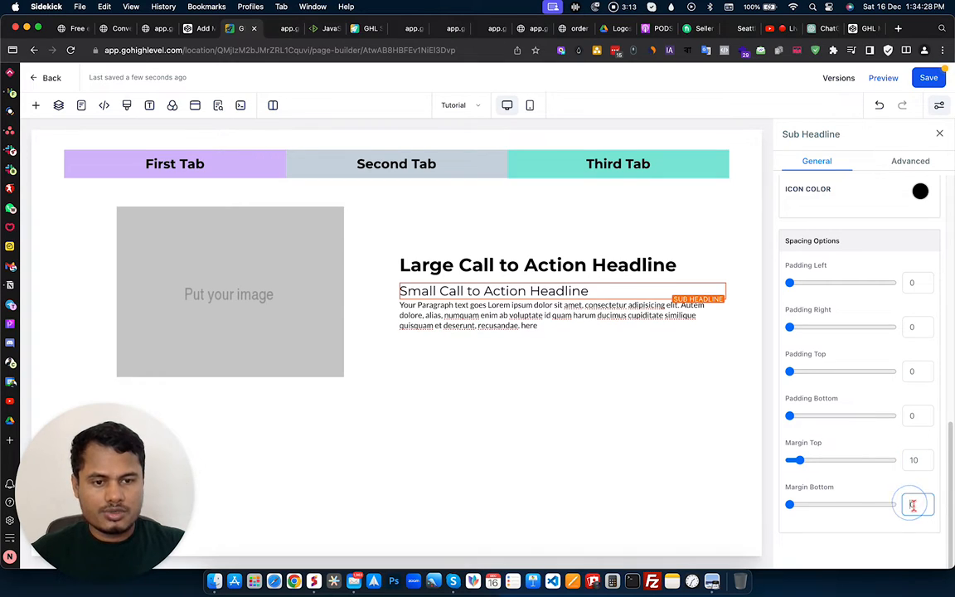
type("10")
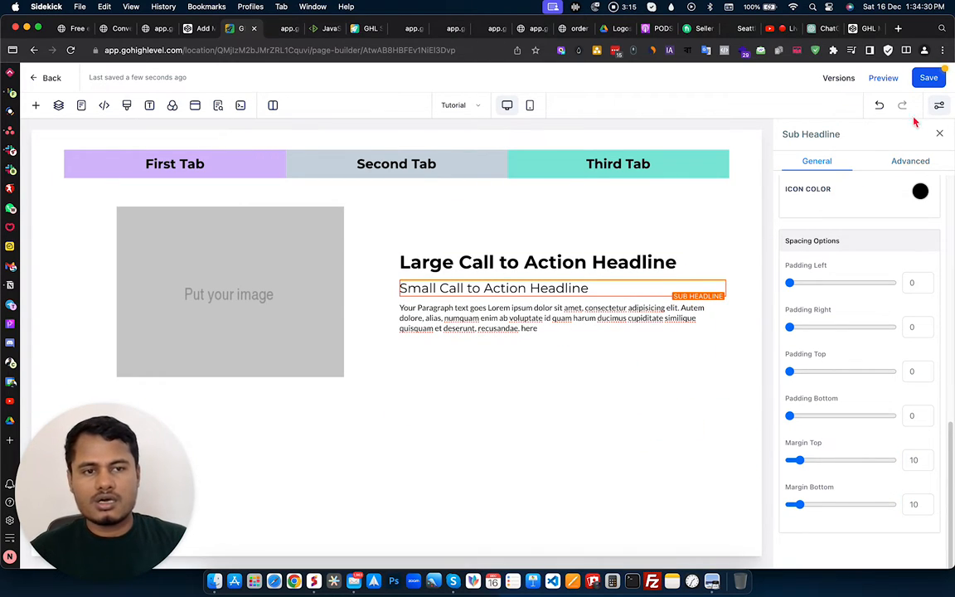
left_click(932, 80)
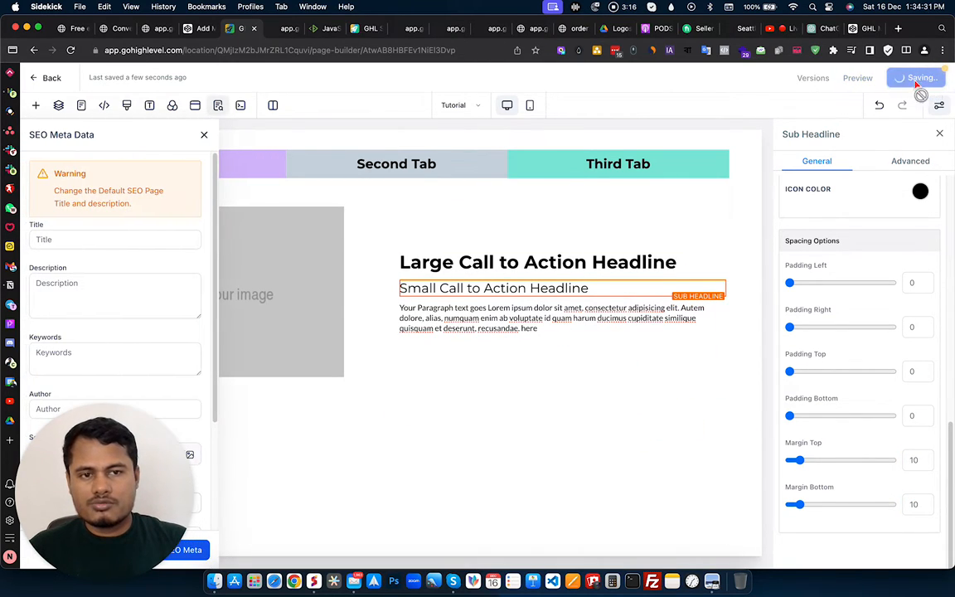
left_click(205, 135)
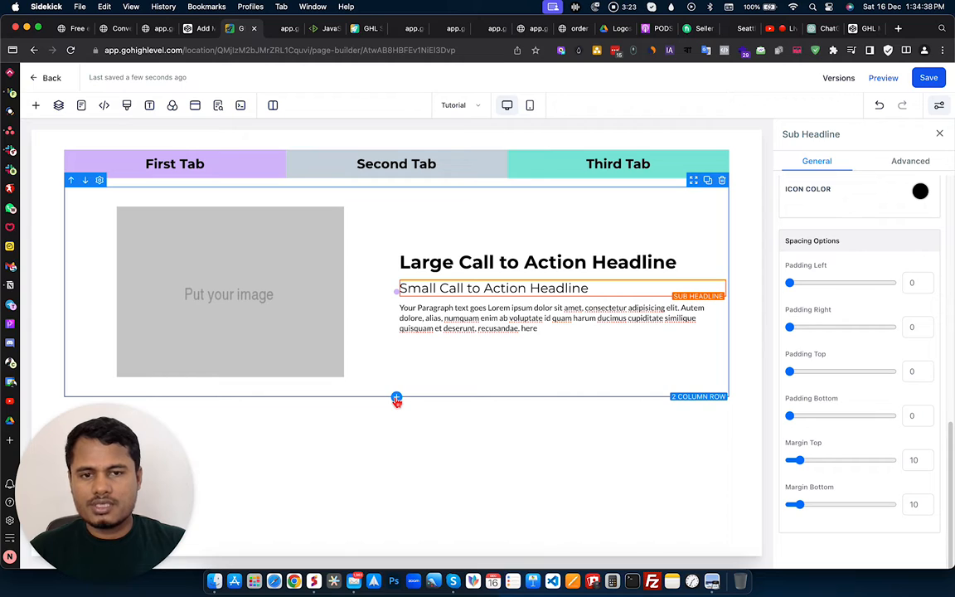
- Duplicate the two-column content row twice to make three stacked content rows
left_click(705, 183)
scroll(663, 358, "down", 2)
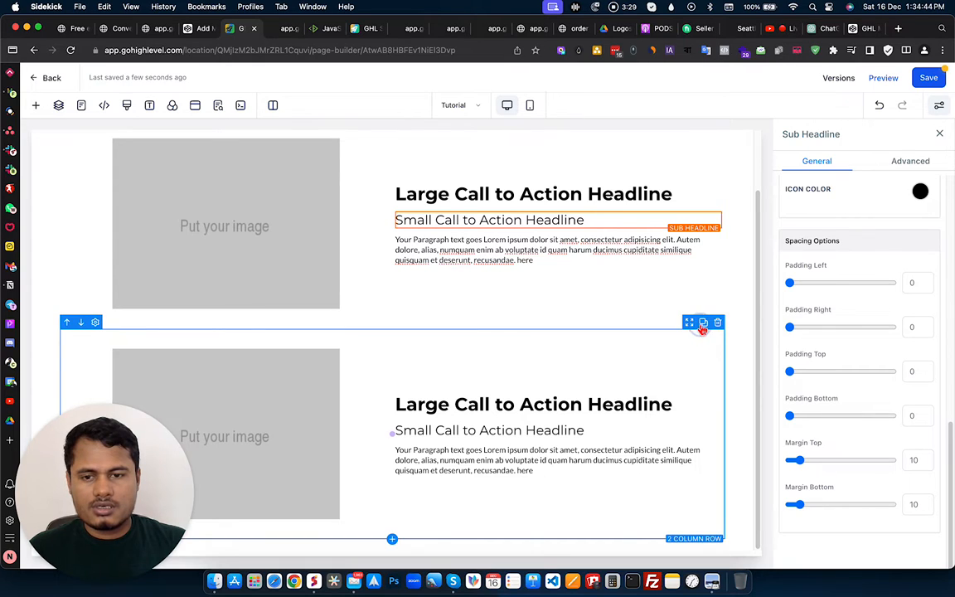
left_click(702, 327)
scroll(447, 357, "down", 3)
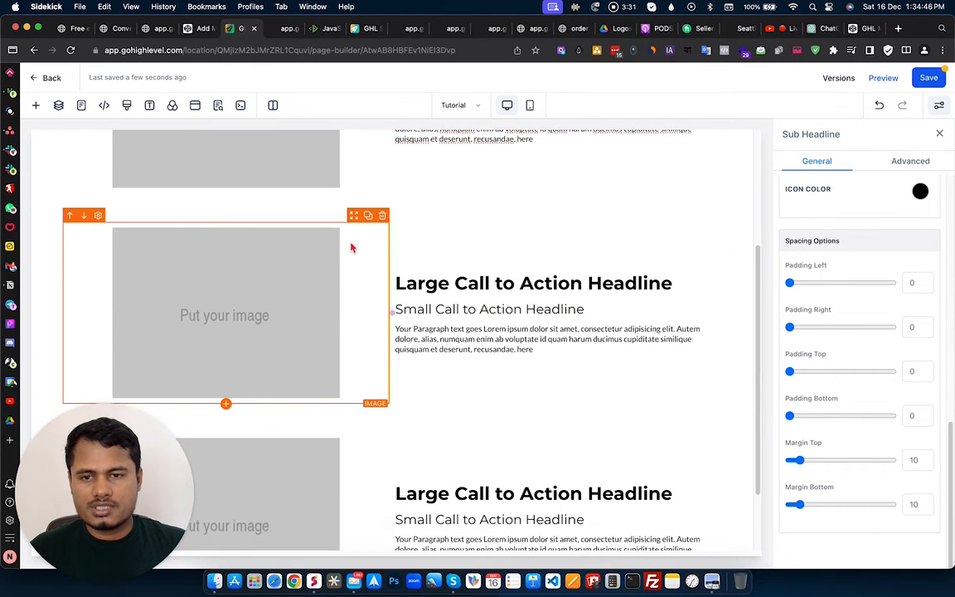
- Swap the middle content row's layout by moving its image to the second column and its headline, sub-headline and paragraph to the first
left_click_drag(359, 218, 631, 320)
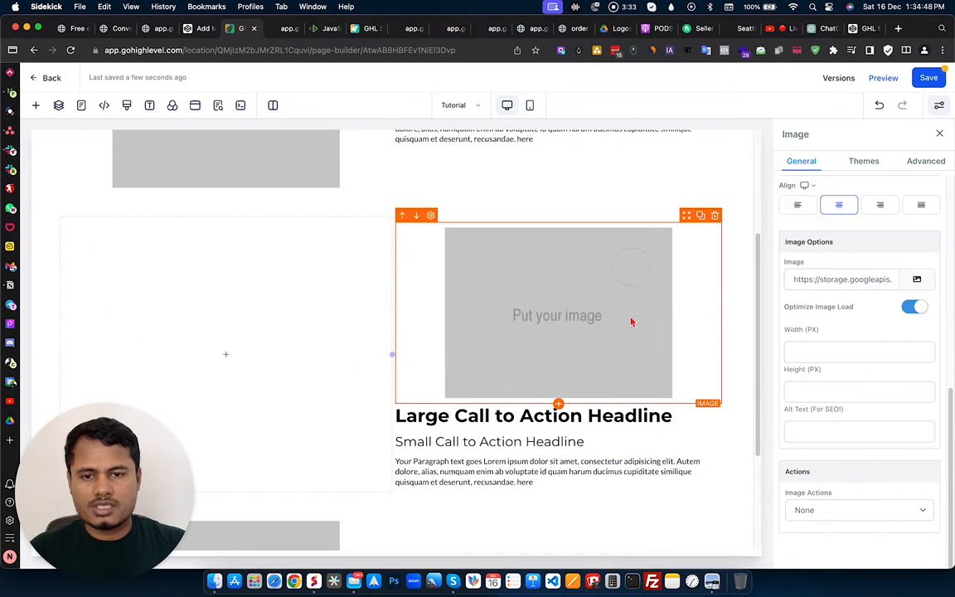
left_click_drag(687, 402, 315, 336)
left_click(665, 415)
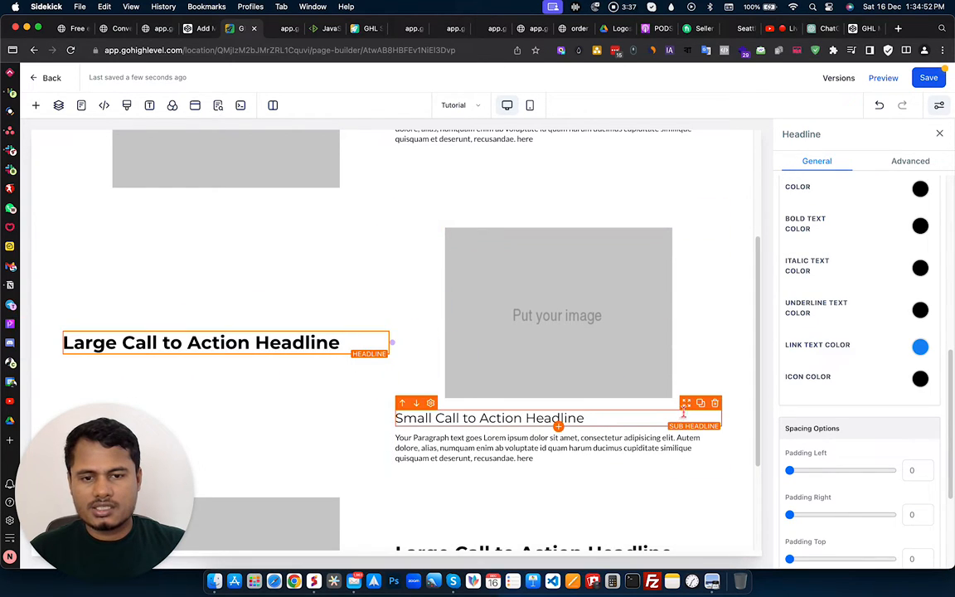
left_click_drag(686, 401, 340, 353)
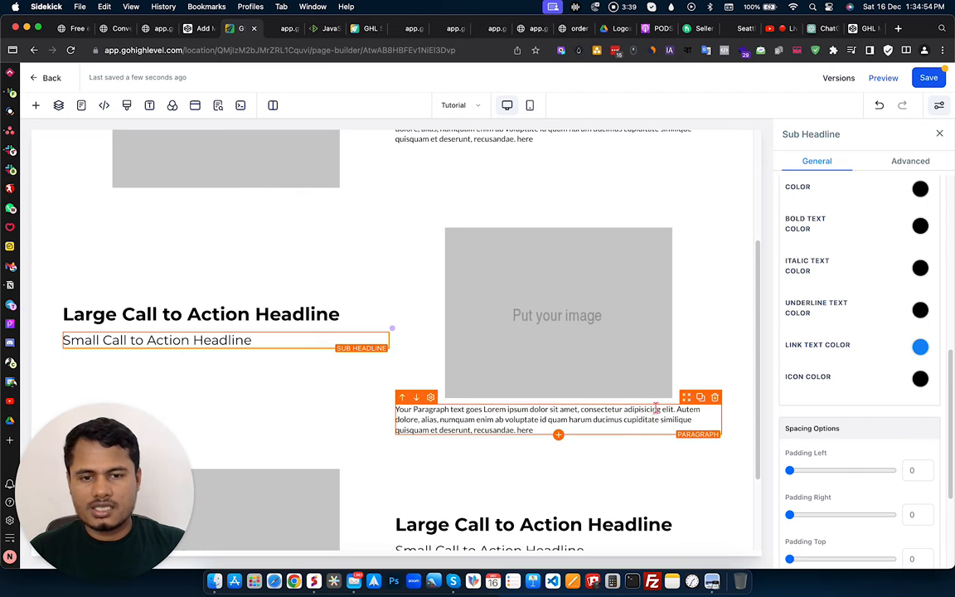
left_click_drag(687, 403, 298, 378)
scroll(548, 401, "down", 3)
scroll(543, 381, "up", 3)
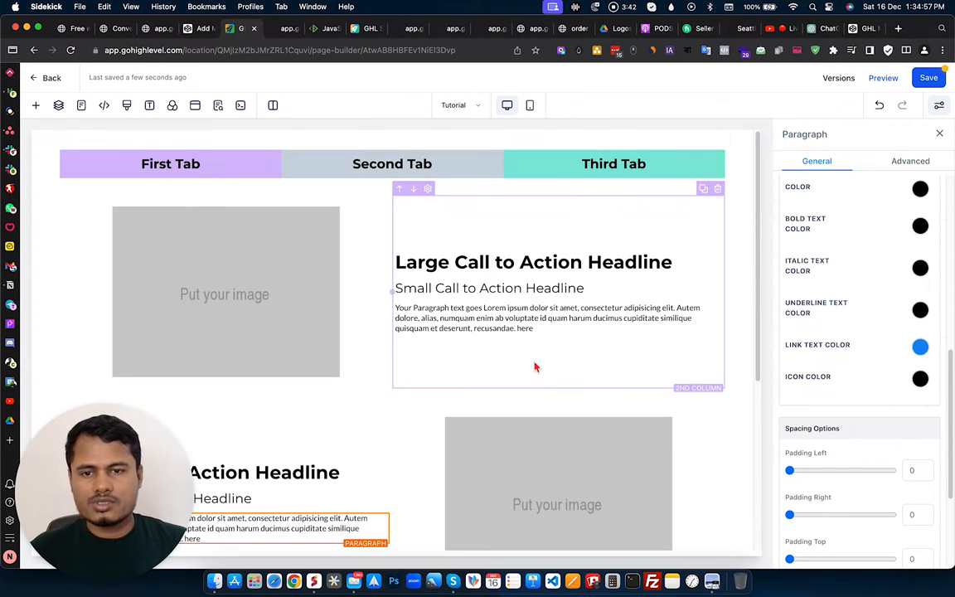
- Set the top margin of each of the three content rows to 20
left_click(435, 393)
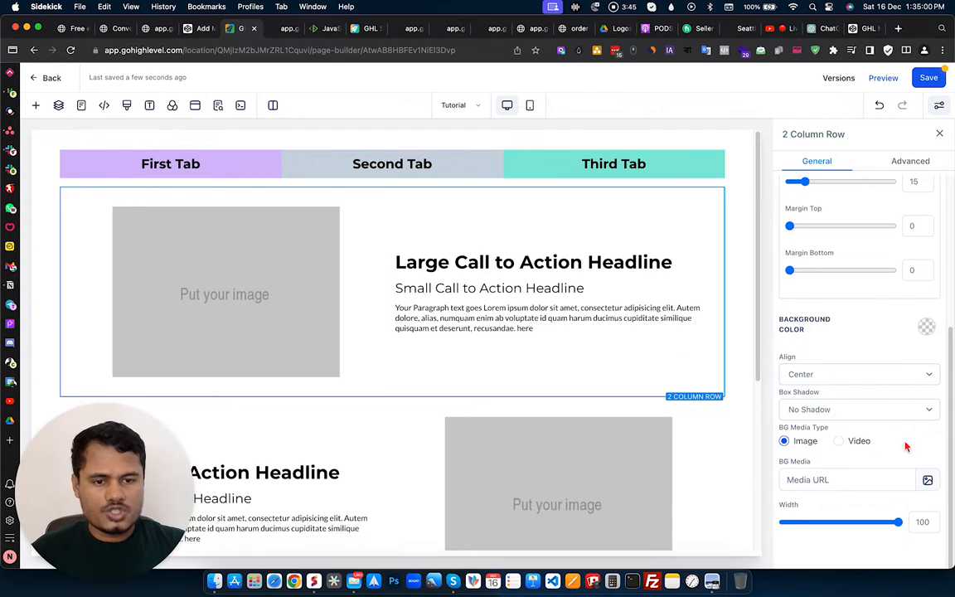
left_click(905, 270)
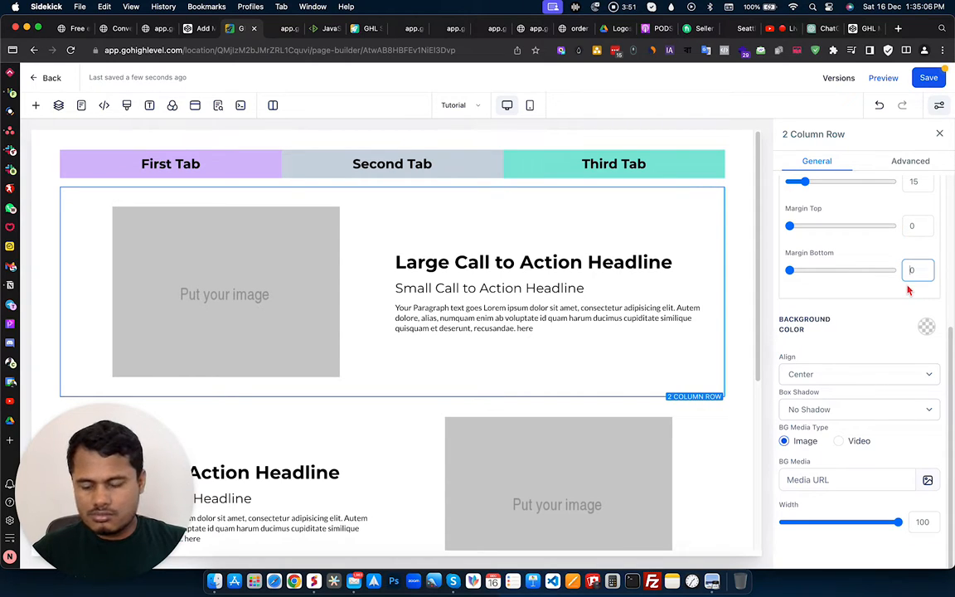
left_click(905, 225)
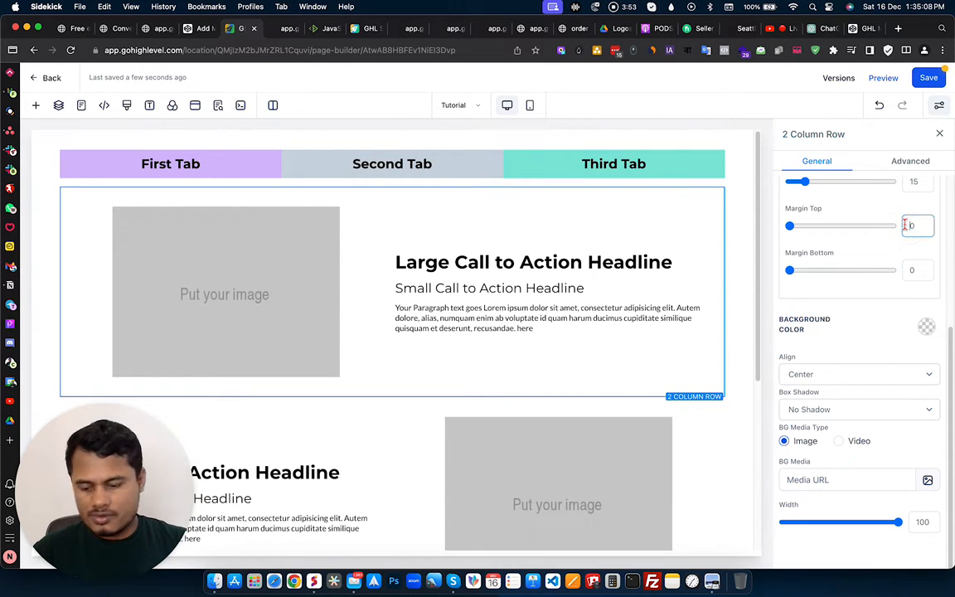
scroll(643, 389, "down", 2)
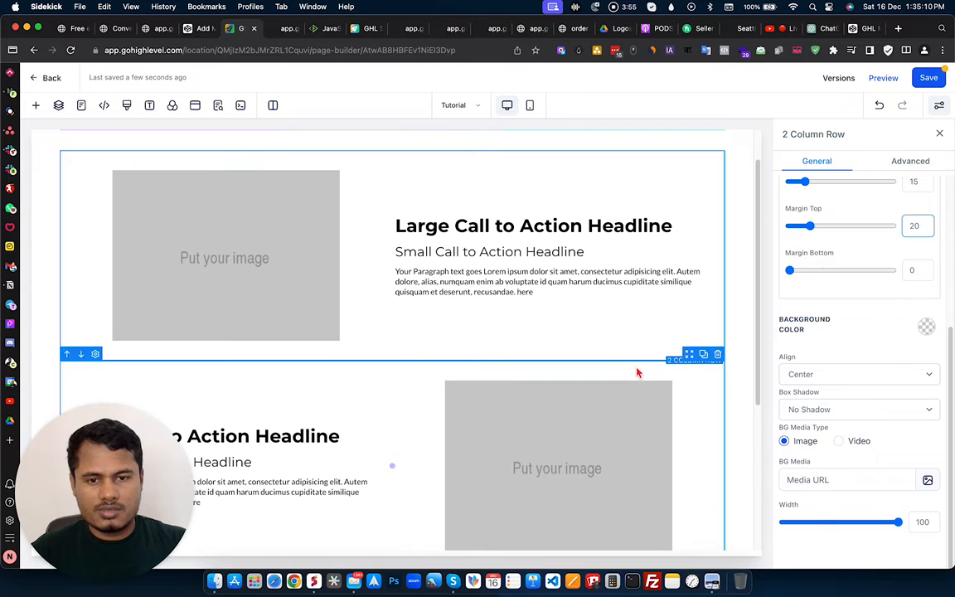
left_click(904, 225)
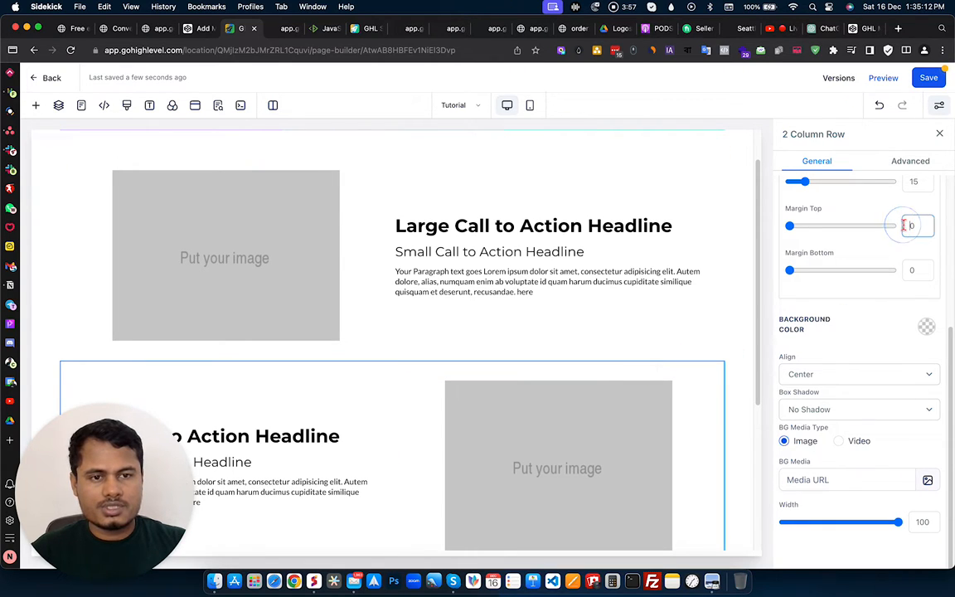
scroll(622, 372, "down", 5)
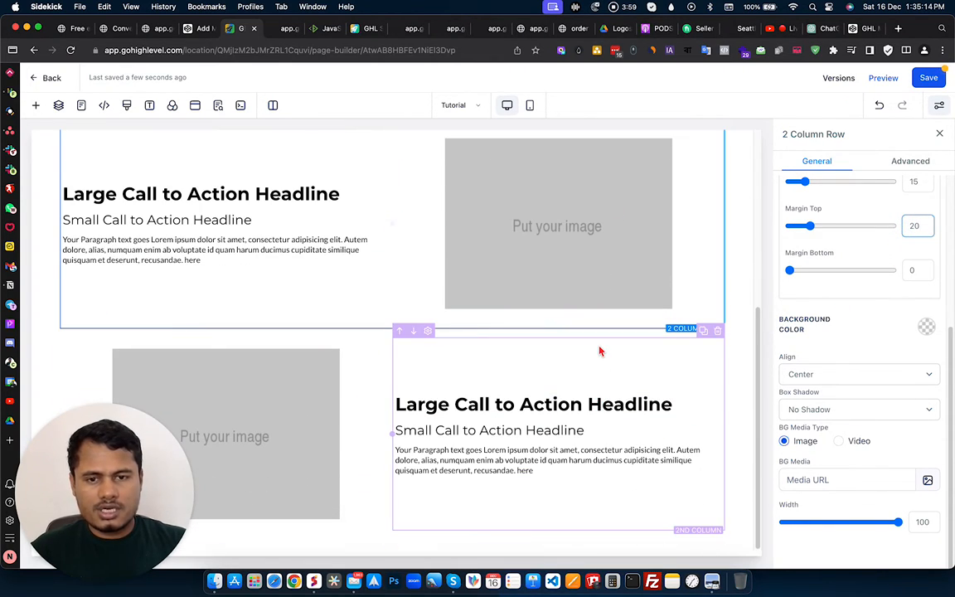
left_click(599, 340)
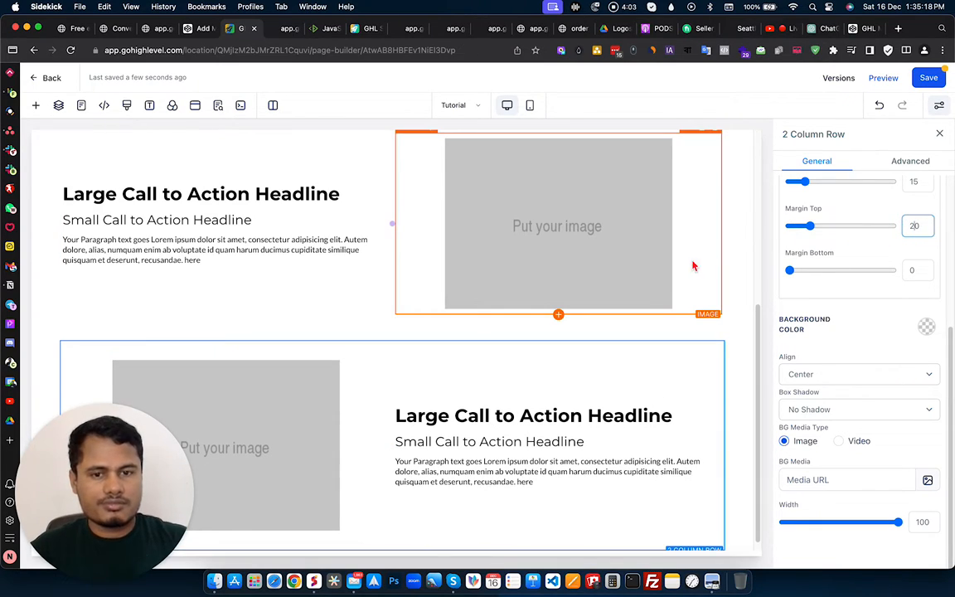
- Set the background color of the first content row to light purple, matching the First Tab heading
scroll(865, 334, "up", 5)
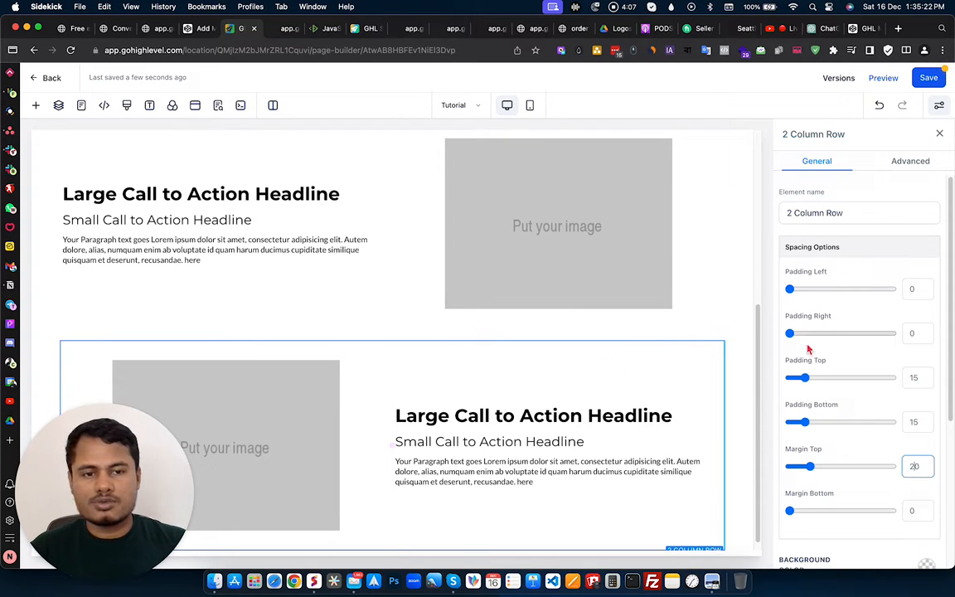
scroll(640, 261, "up", 5)
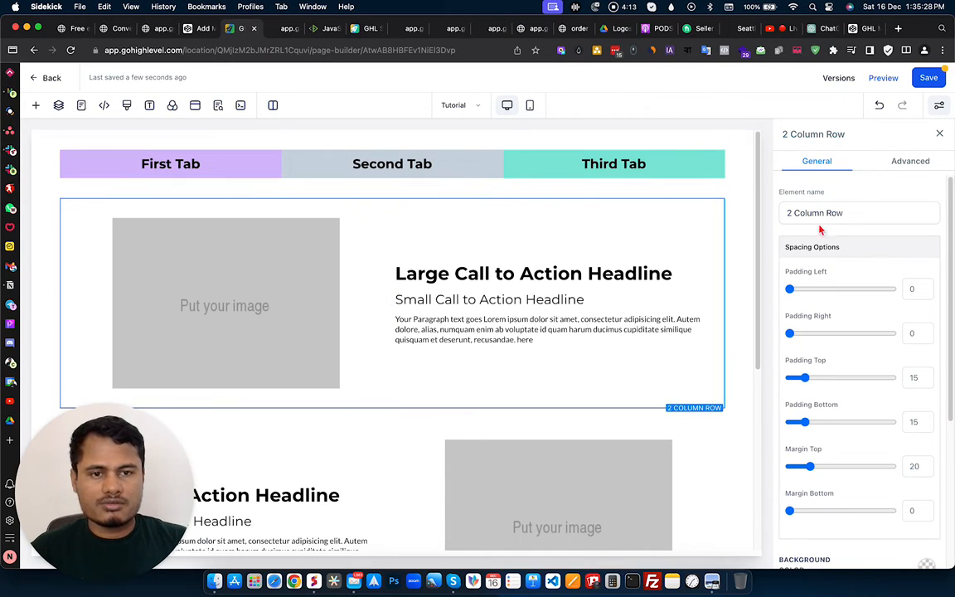
scroll(915, 249, "down", 5)
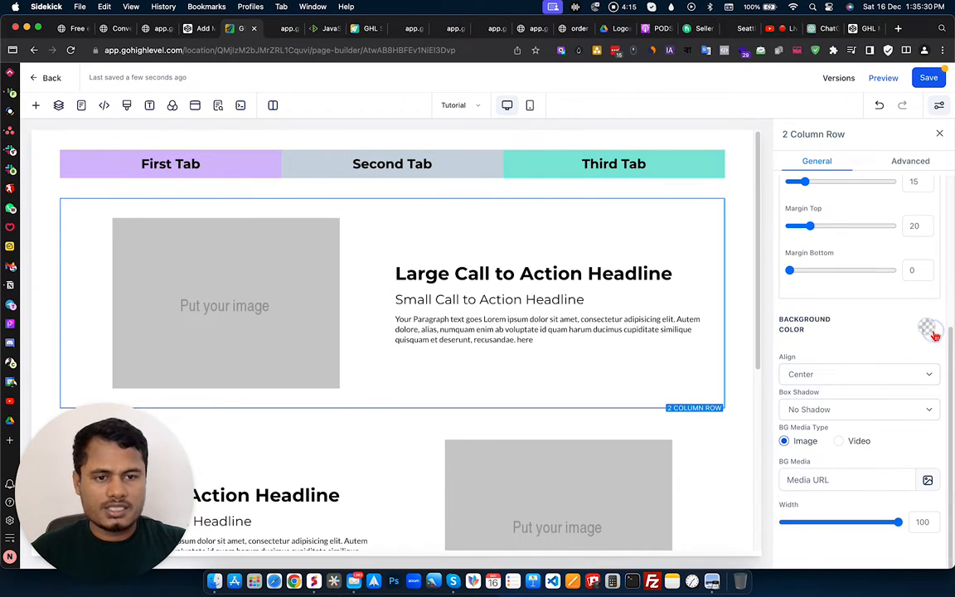
left_click(926, 326)
left_click(899, 380)
- Set the background color of the second content row to light gray, matching the Second Tab heading
scroll(509, 364, "down", 2)
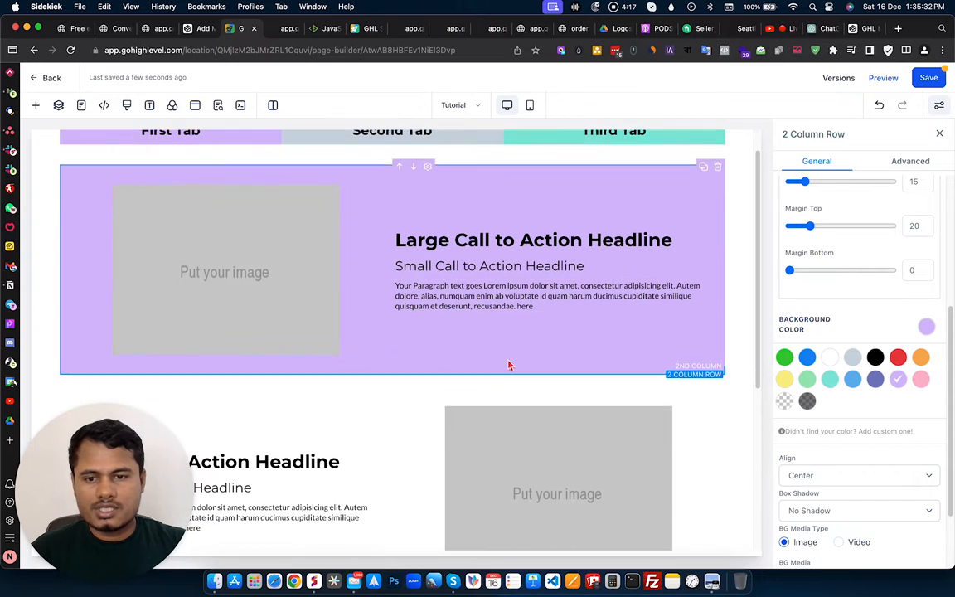
left_click(466, 387)
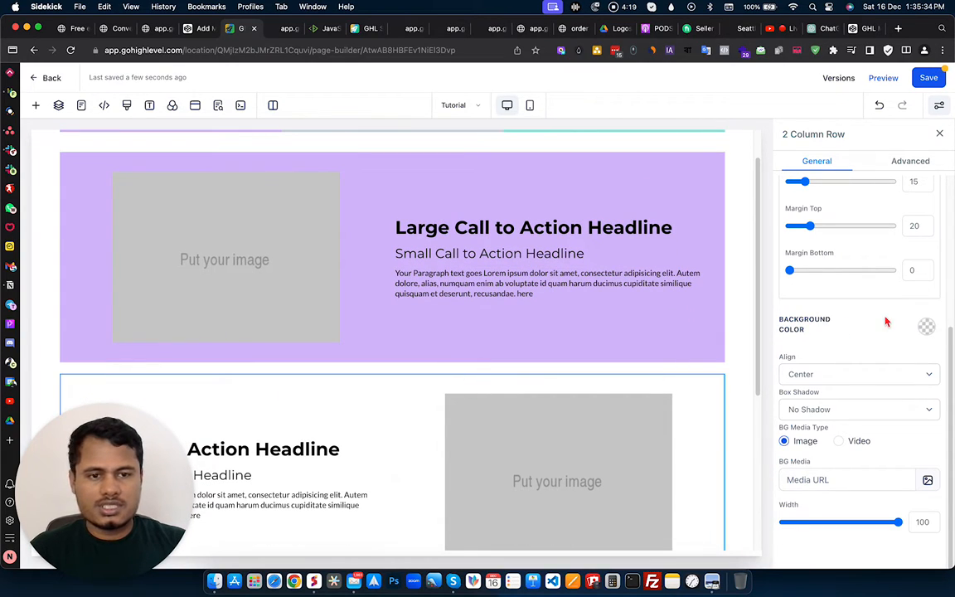
scroll(579, 314, "up", 2)
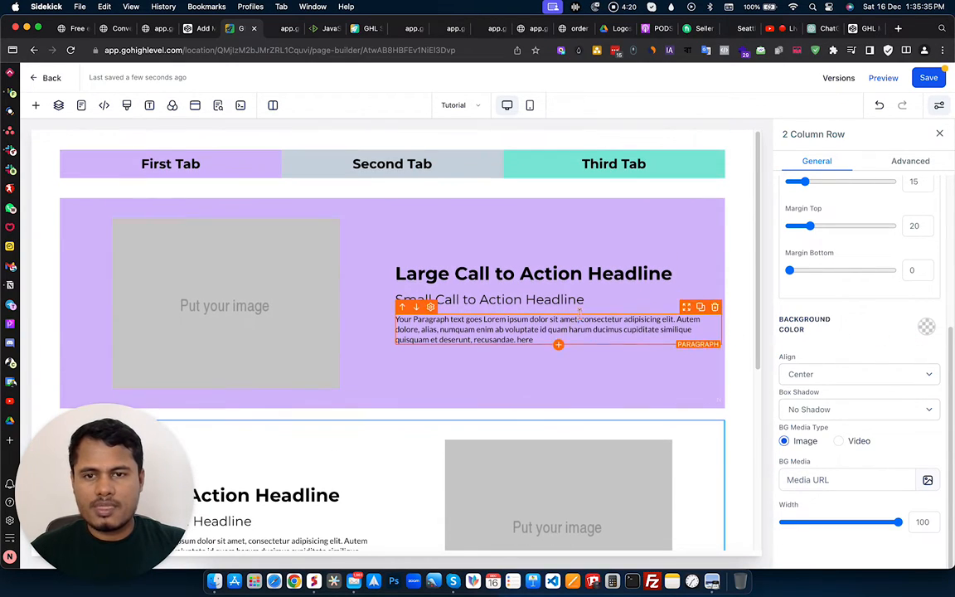
left_click(926, 326)
left_click(855, 358)
- Set the background color of the third content row to turquoise, matching the Third Tab heading, and save the page
scroll(522, 414, "down", 6)
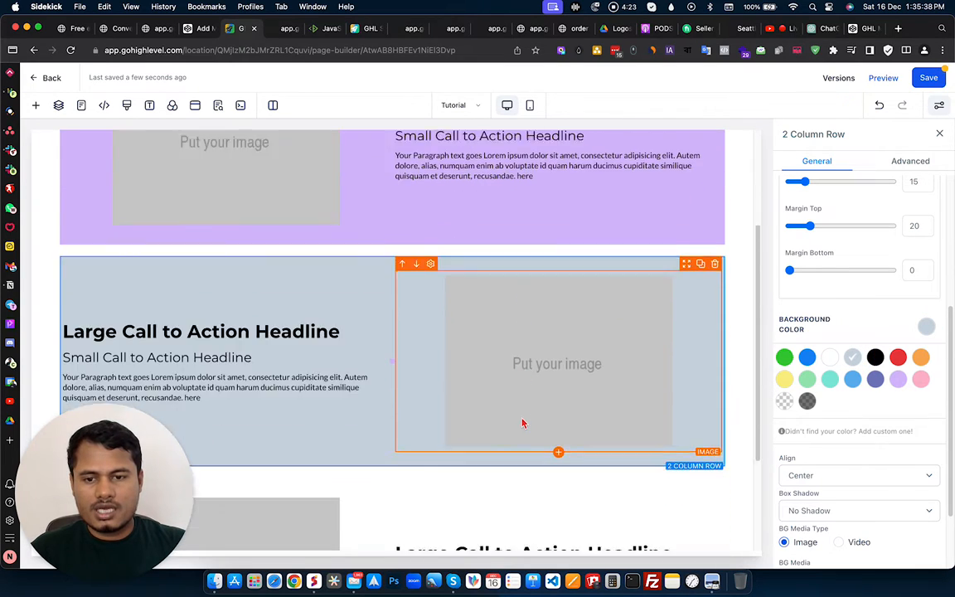
left_click(590, 332)
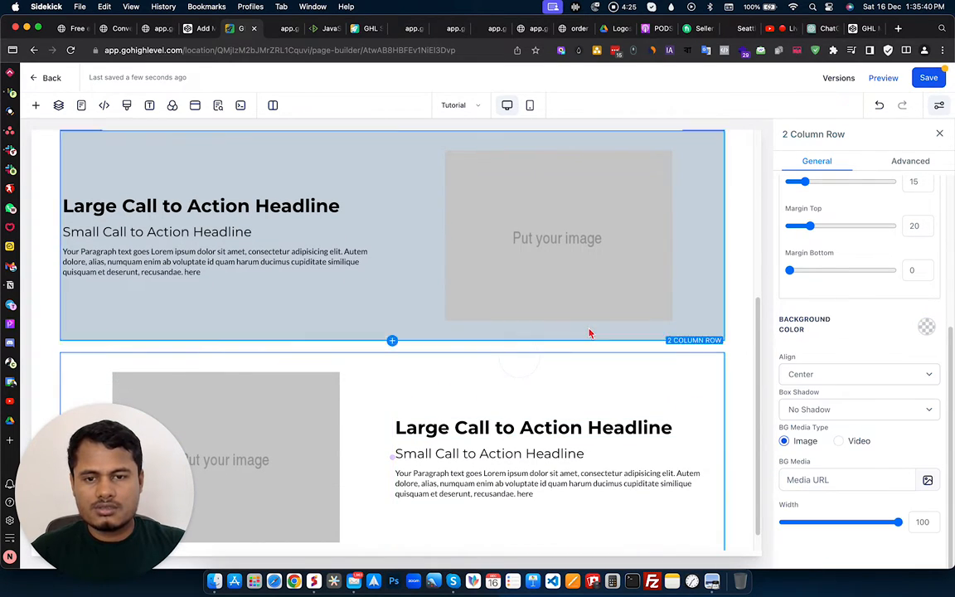
scroll(593, 331, "up", 6)
scroll(752, 349, "down", 6)
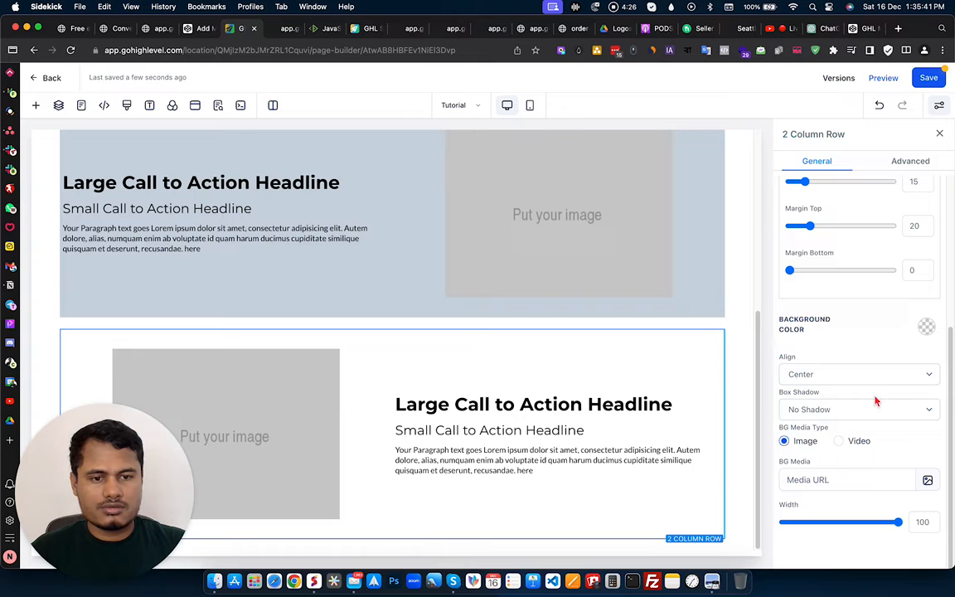
left_click(926, 326)
left_click(830, 379)
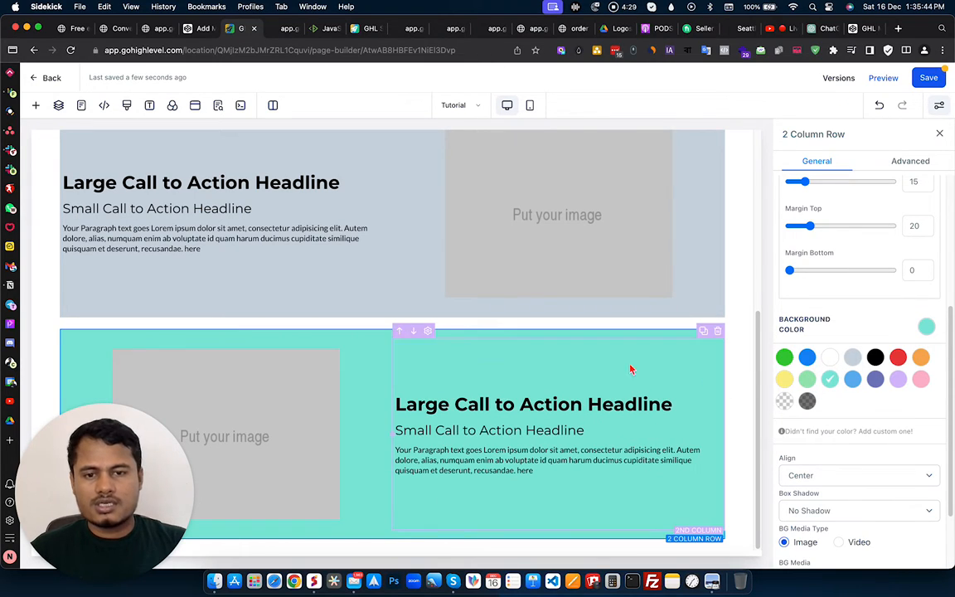
left_click(935, 78)
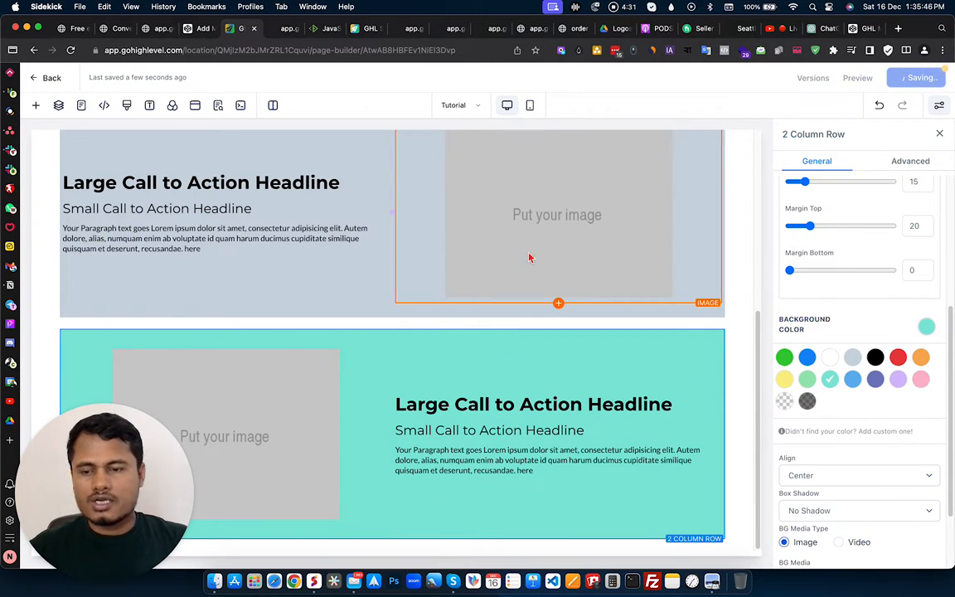
- Review the page layout, the five-tab preview example and the tab-switching code in PlayCode's index.html
scroll(618, 334, "up", 5)
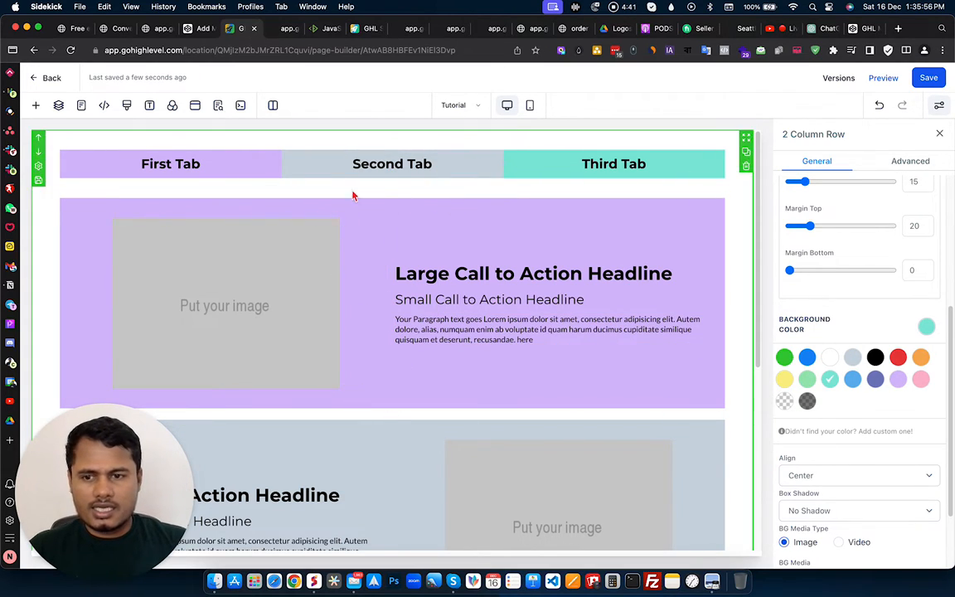
scroll(415, 273, "down", 1)
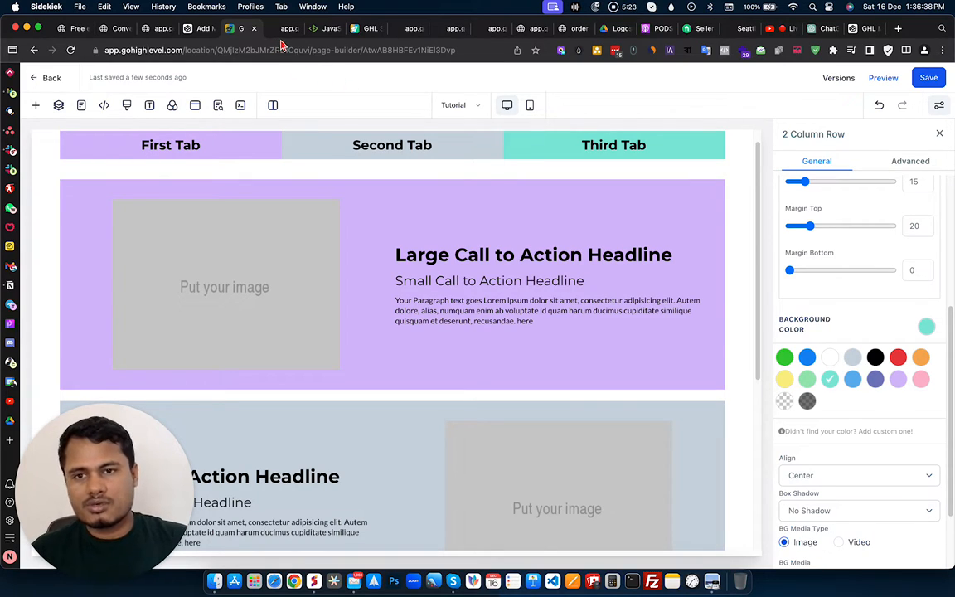
left_click(286, 29)
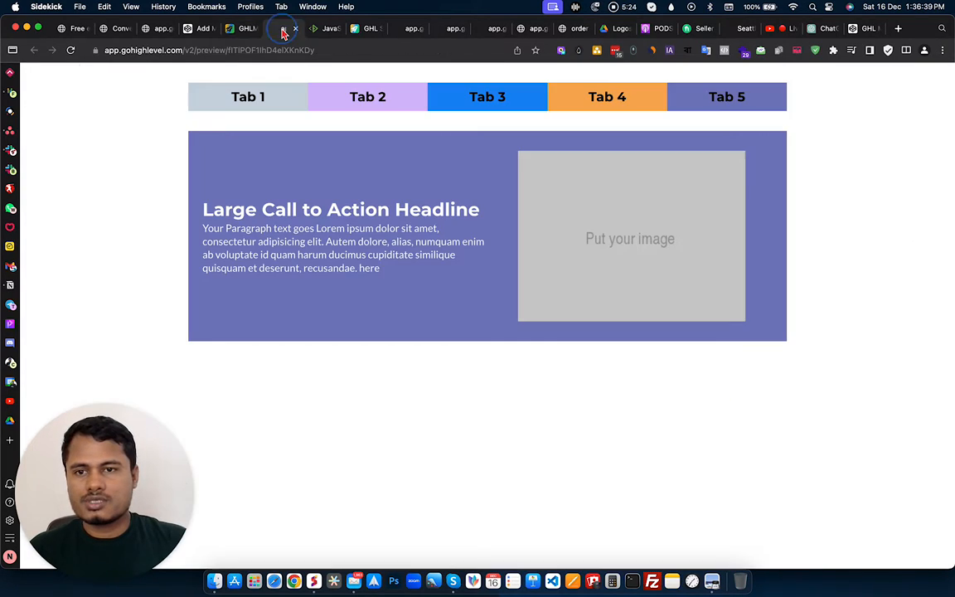
left_click(235, 33)
left_click(320, 31)
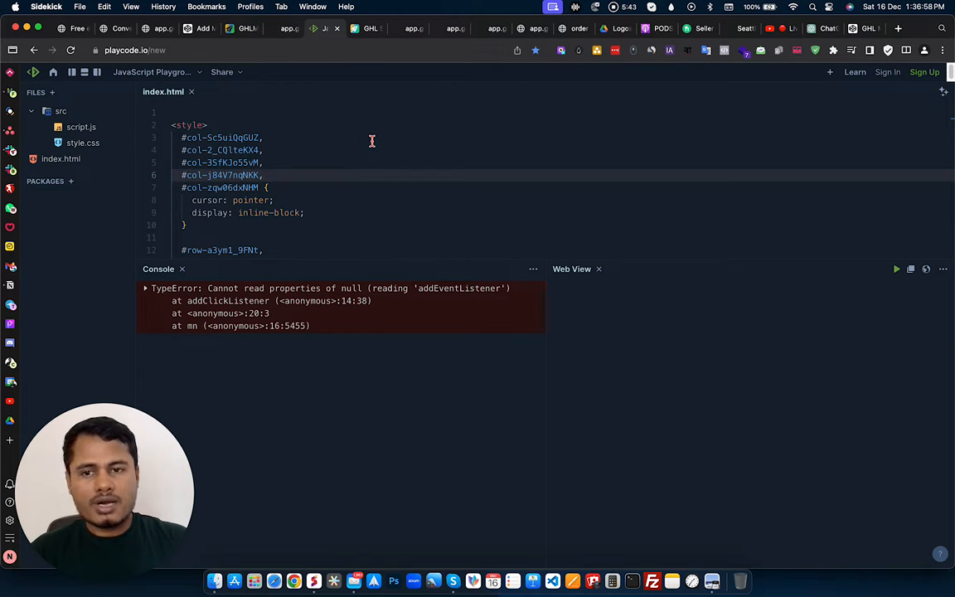
- Switch back to GoHighLevel and copy the First Tab column's CSS selector without the hash, col-I3aBpEVm3R
left_click(236, 29)
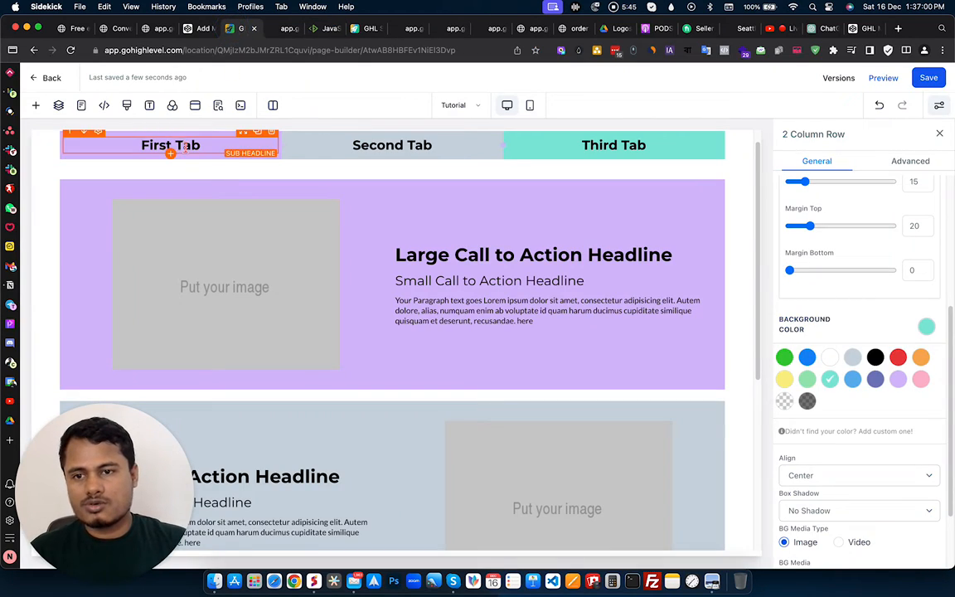
left_click(222, 156)
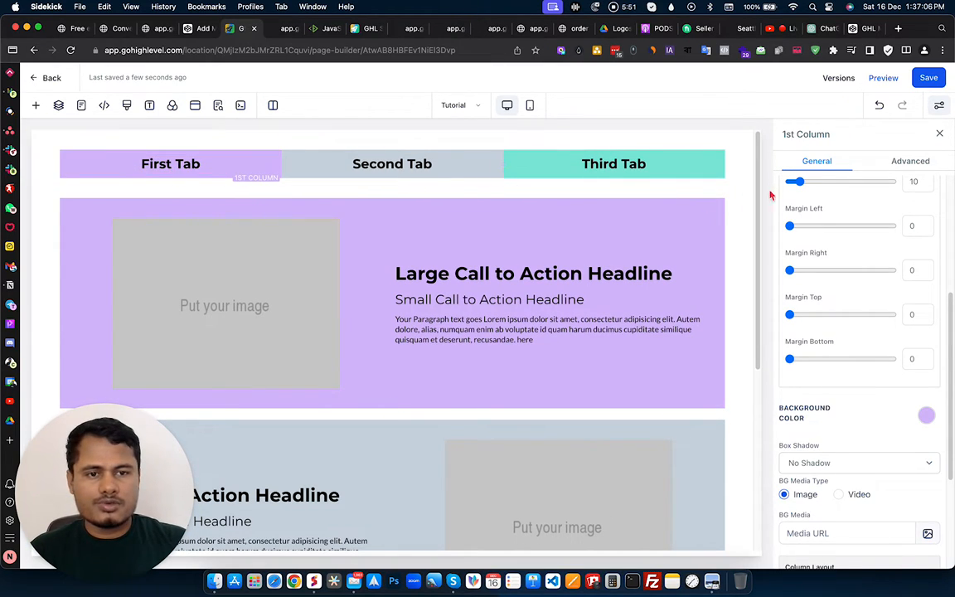
left_click(896, 161)
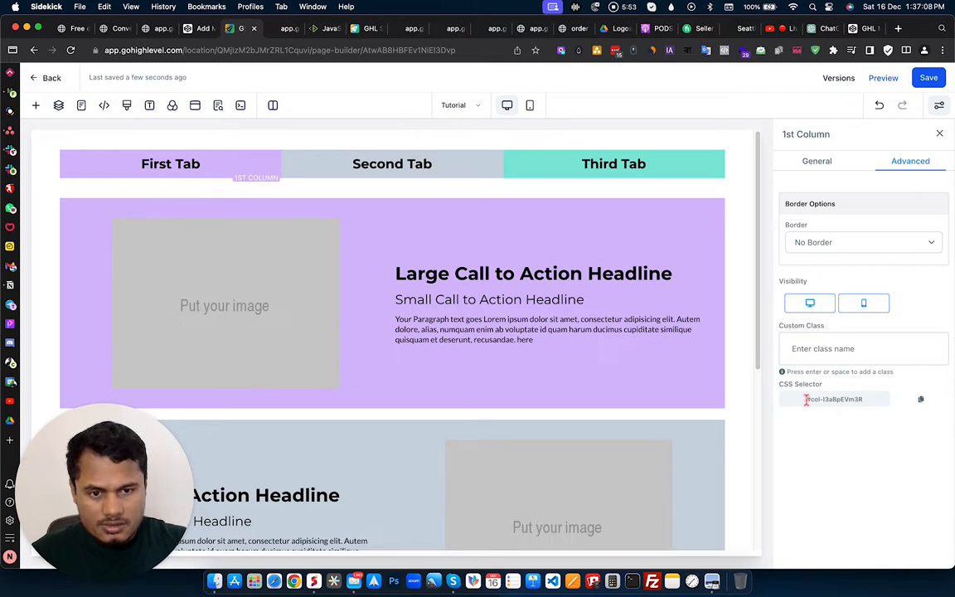
left_click_drag(807, 400, 880, 404)
left_click(847, 412)
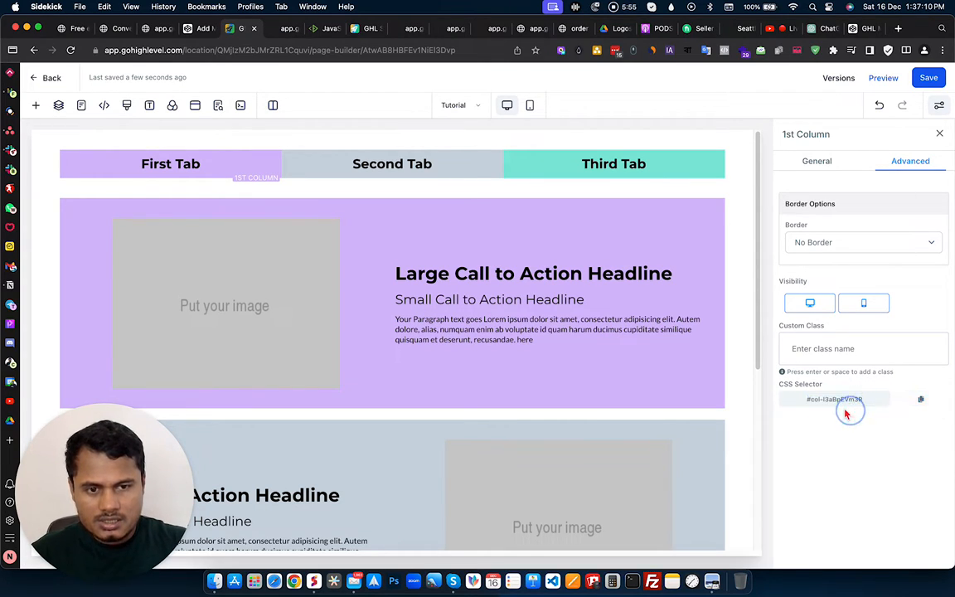
left_click_drag(806, 399, 880, 406)
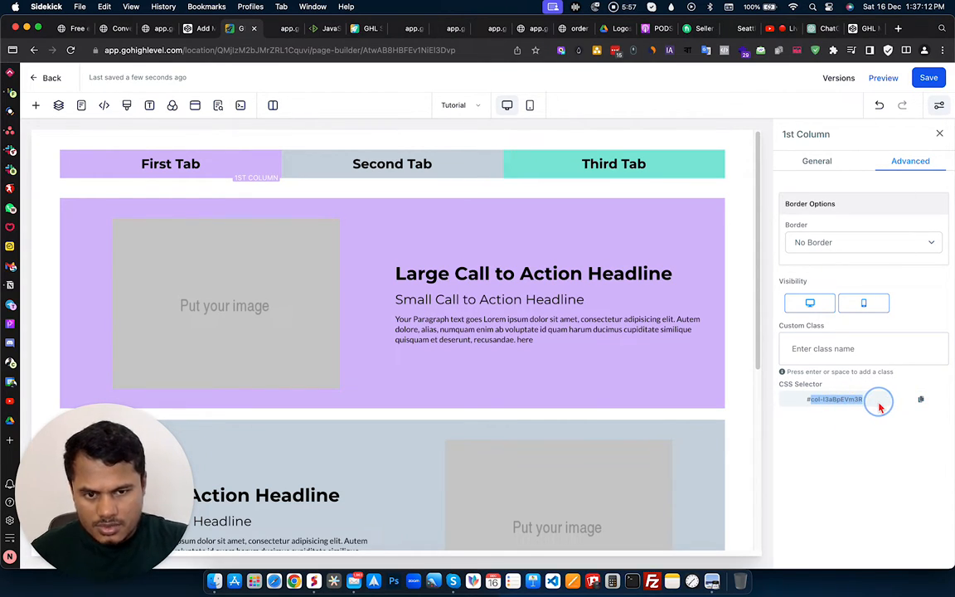
key("super+c")
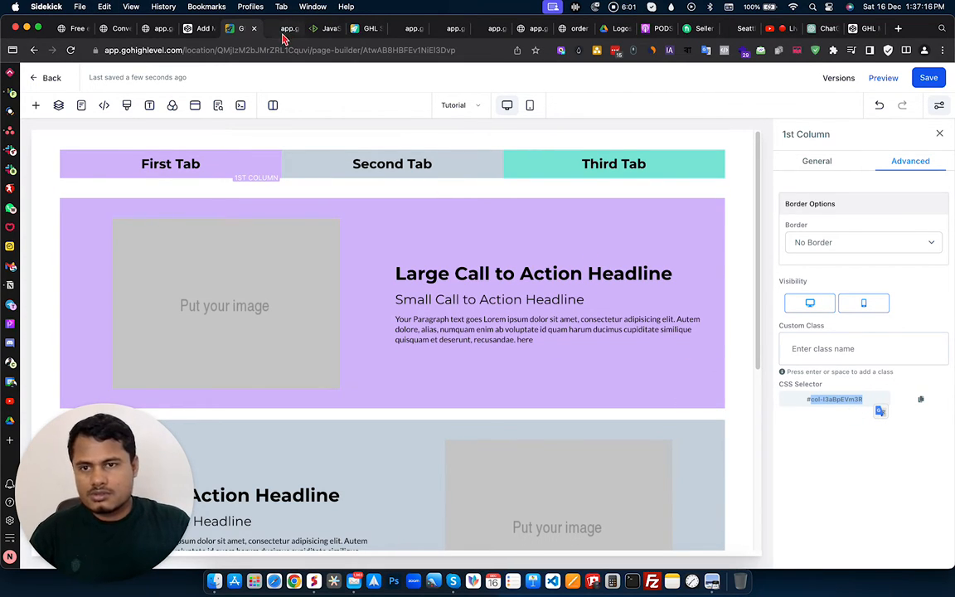
- Switch to PlayCode and replace every occurrence of col-Sc5uiQqGUZ in index.html with col-I3aBpEVm3R
left_click(329, 29)
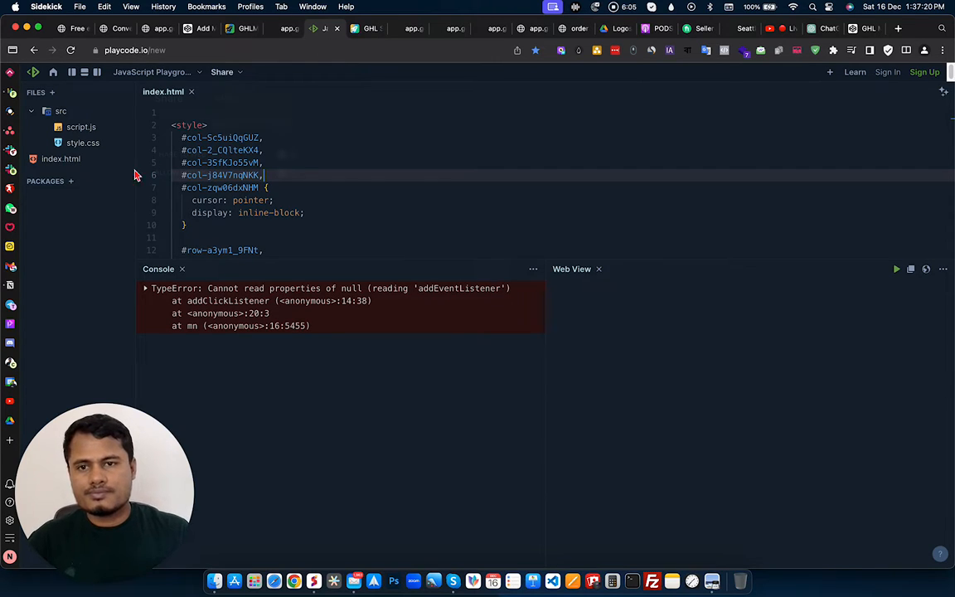
left_click(404, 29)
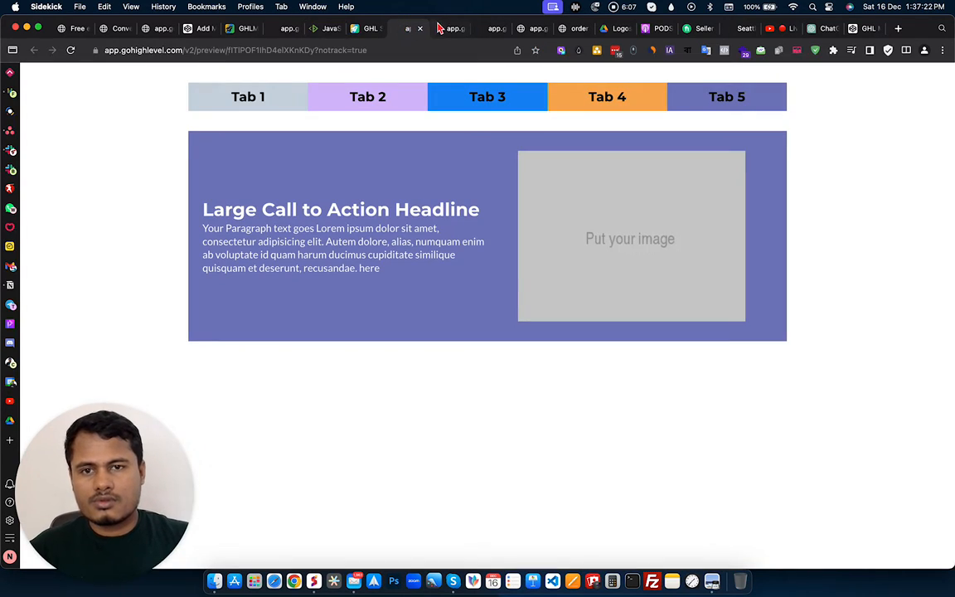
left_click(320, 29)
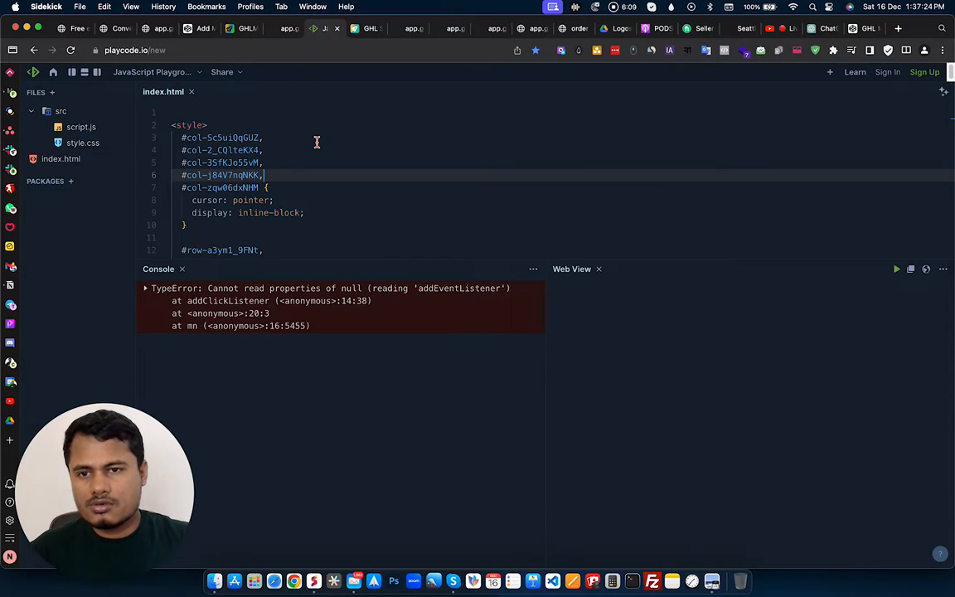
left_click(317, 141)
key("super+f")
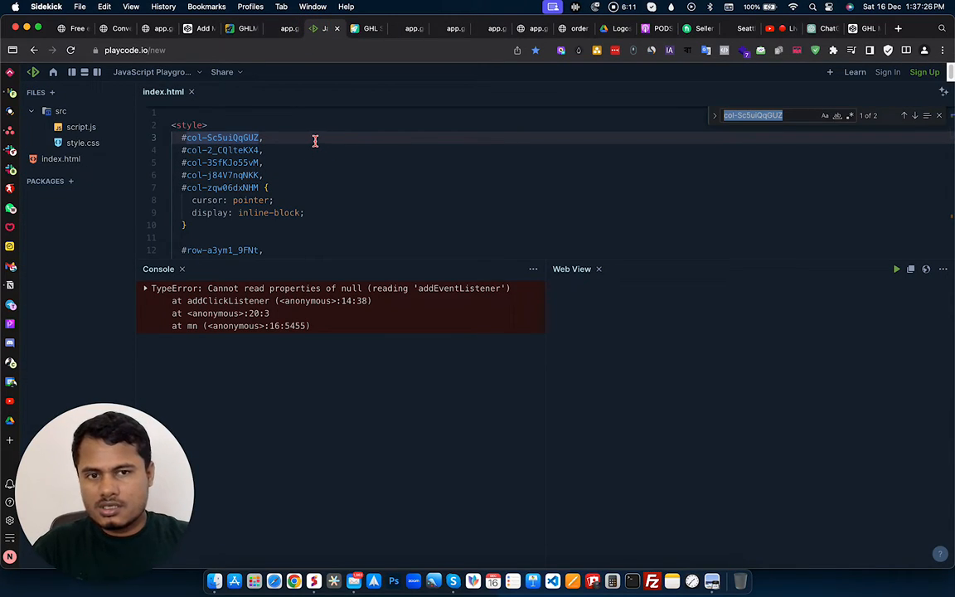
left_click(795, 115)
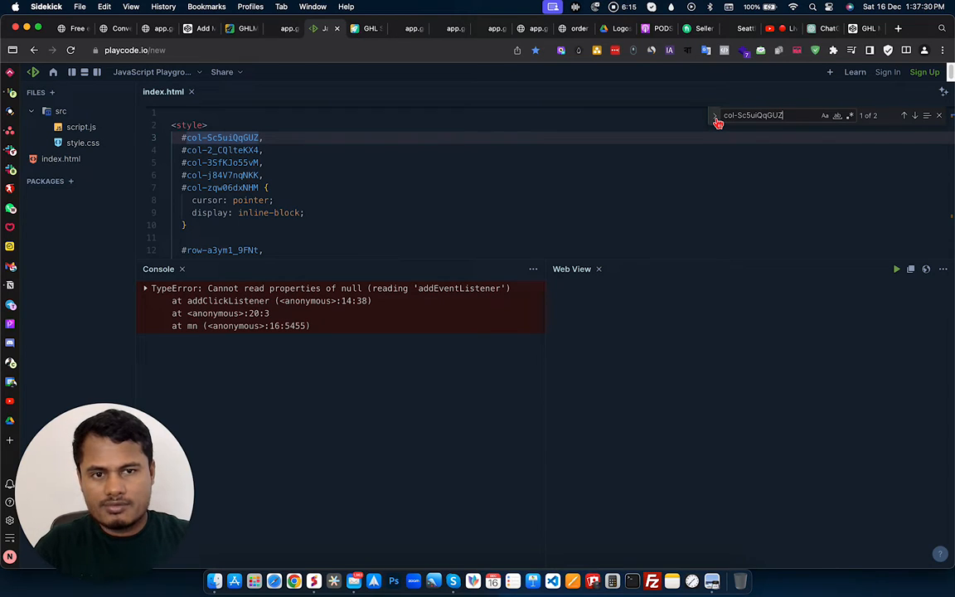
left_click(717, 121)
left_click(763, 133)
key("cmd+v")
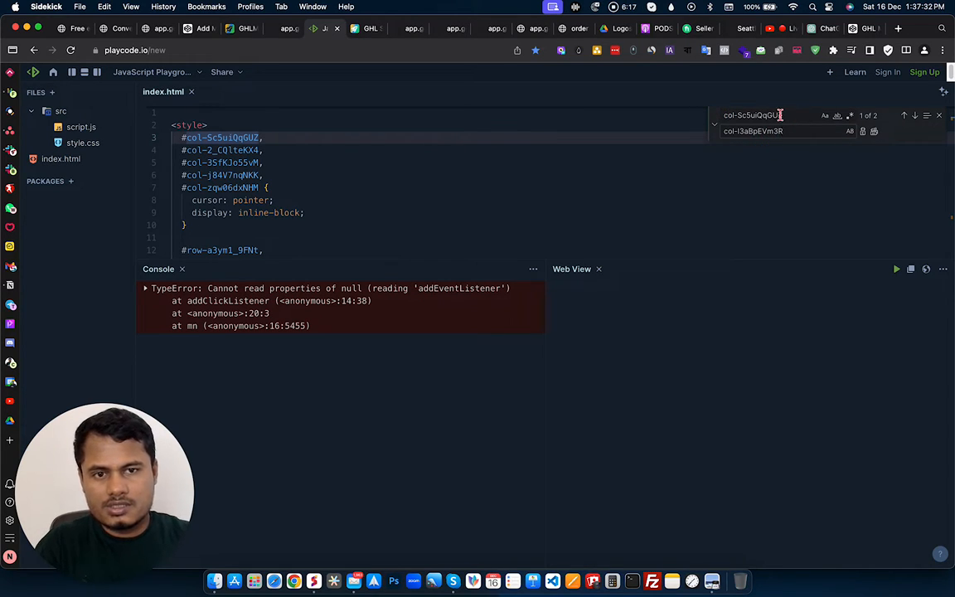
left_click(874, 131)
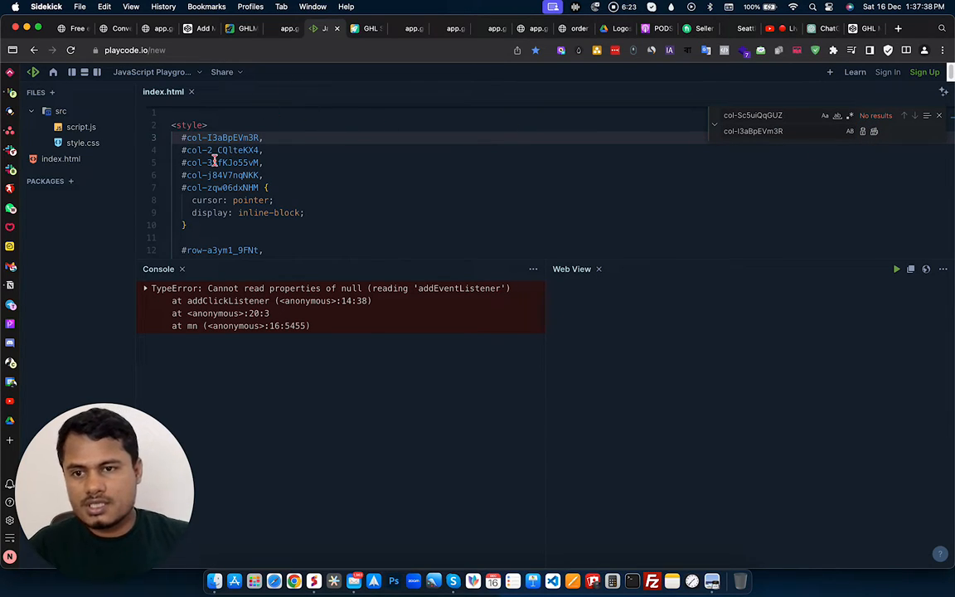
- Search index.html for col-2_CQlteKX4, then switch to GoHighLevel and copy the Second Tab column's CSS selector without the hash, col-_OIVmcric5
left_click_drag(184, 149, 258, 150)
key("super+f")
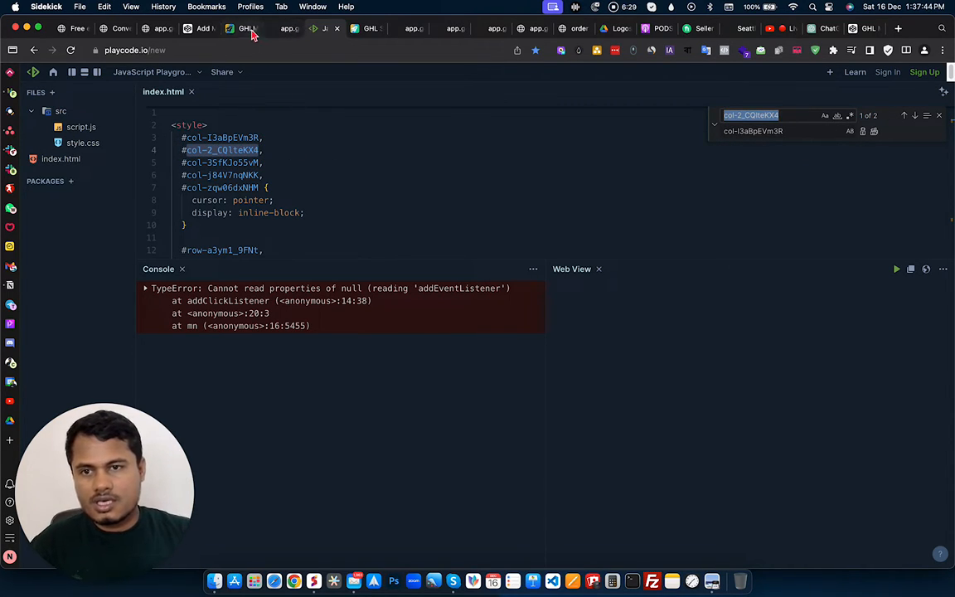
left_click(237, 29)
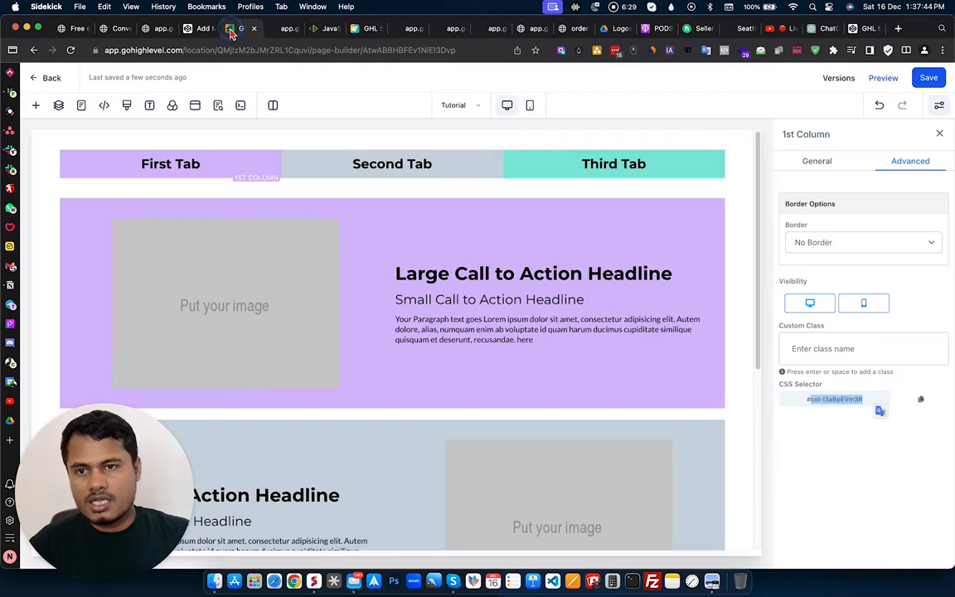
left_click(437, 180)
left_click(905, 162)
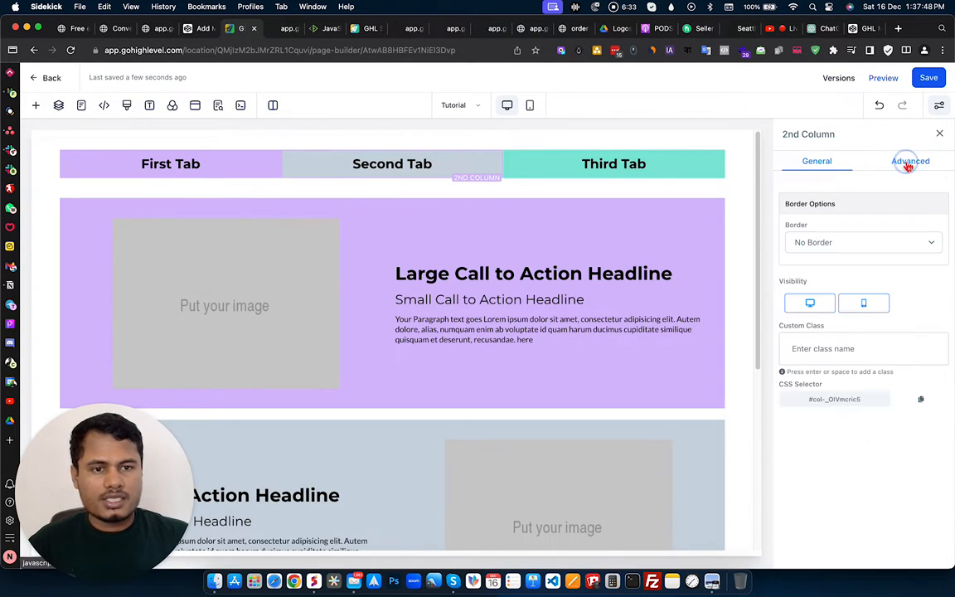
left_click_drag(811, 398, 866, 406)
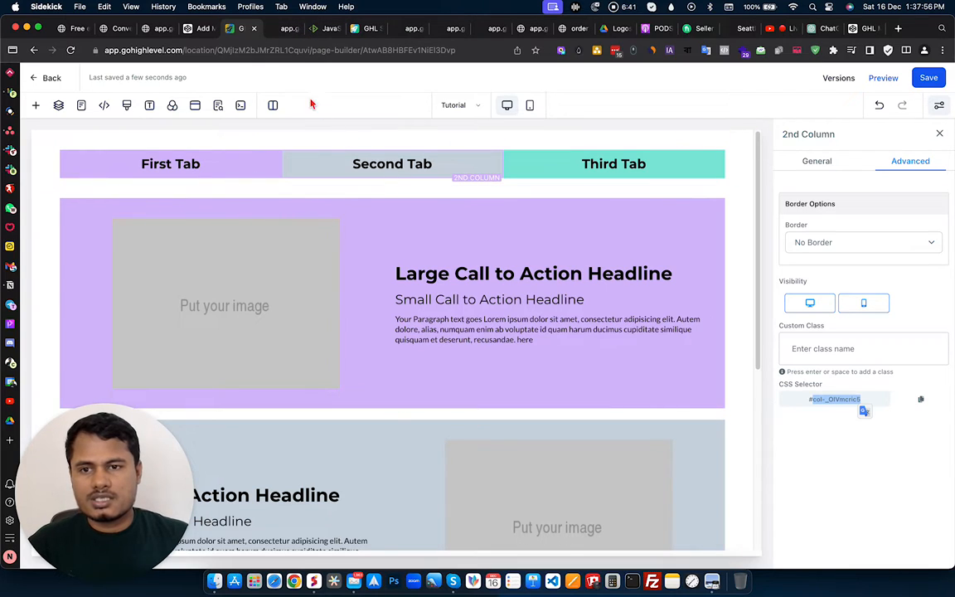
- Switch to PlayCode and replace every occurrence of col-2_CQlteKX4 in index.html with col-_OIVmcric5
left_click(326, 31)
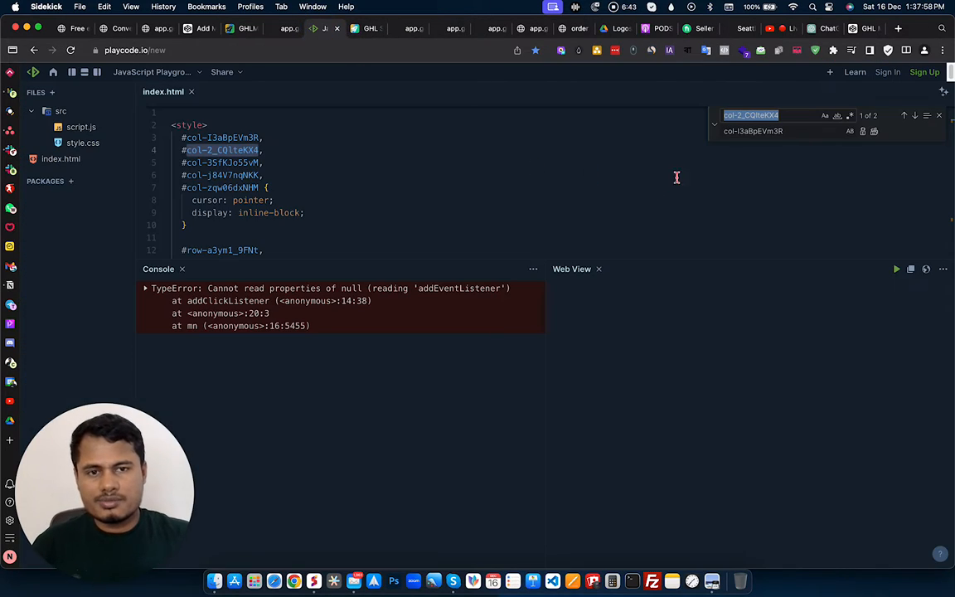
triple_click(780, 131)
key("cmd+v")
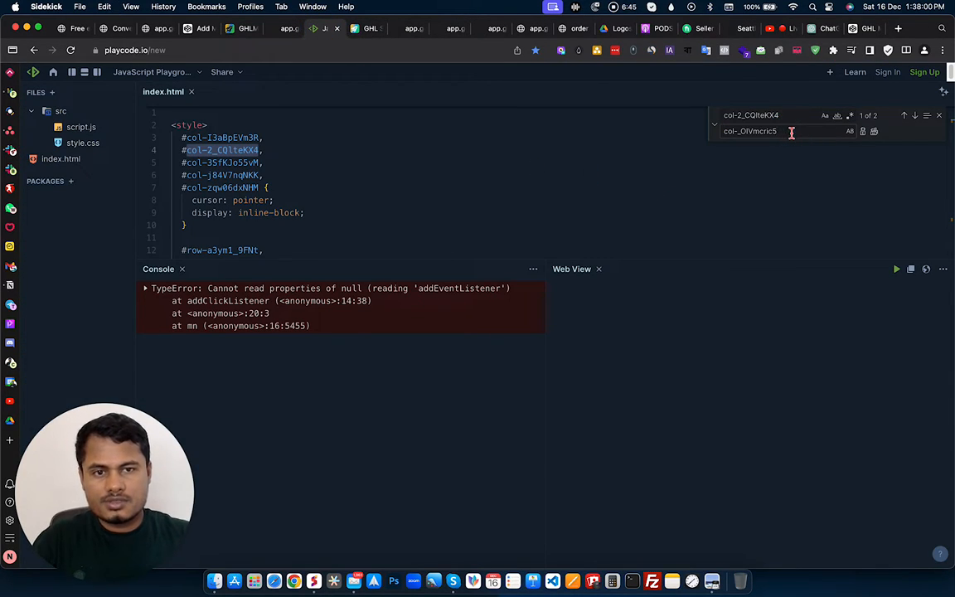
left_click(873, 131)
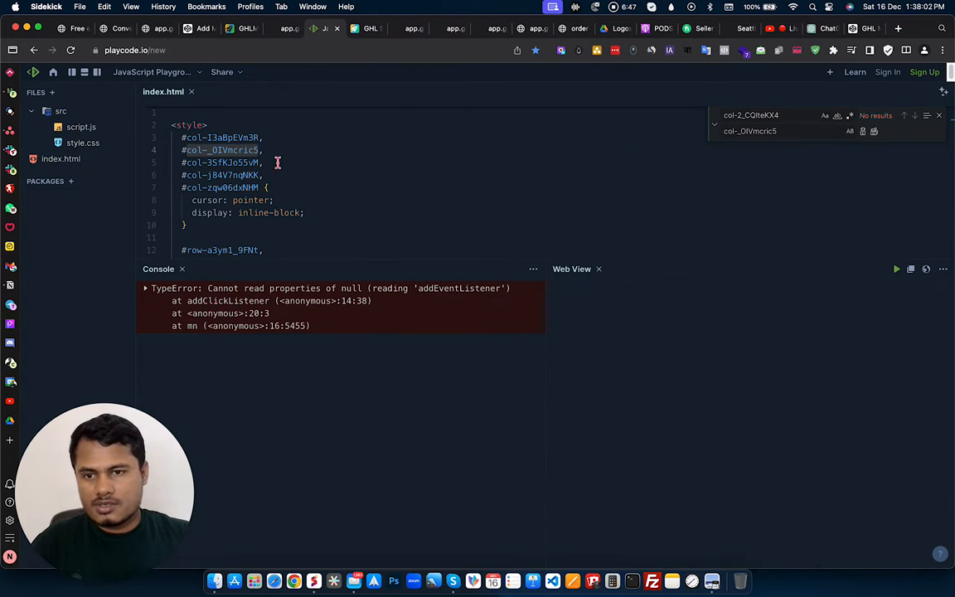
- Search index.html for col-3SfKJo55vM, then switch to GoHighLevel and copy the Third Tab column's CSS selector without the hash, col-QyTadG6-Vb
left_click_drag(260, 163, 184, 163)
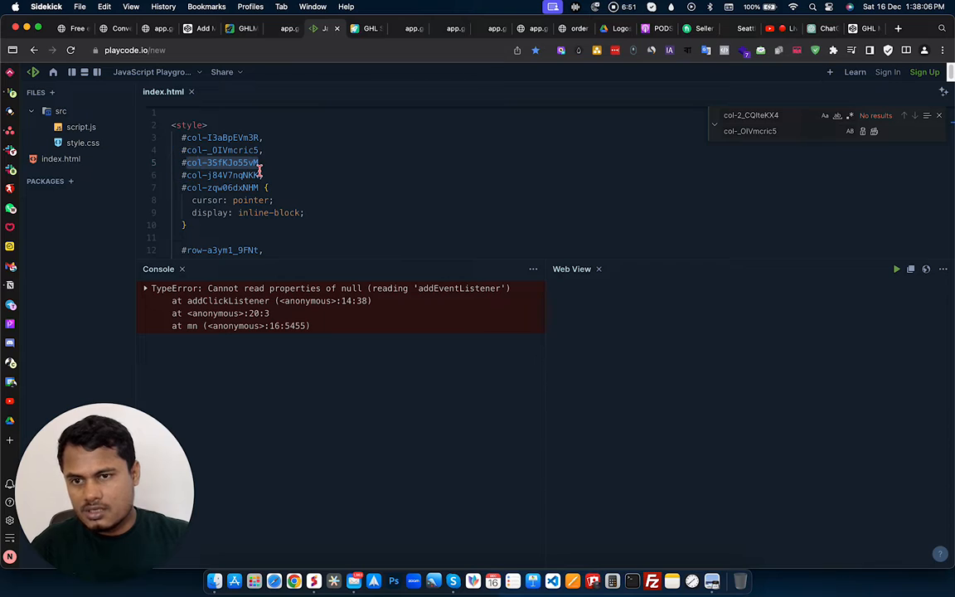
key("super+f")
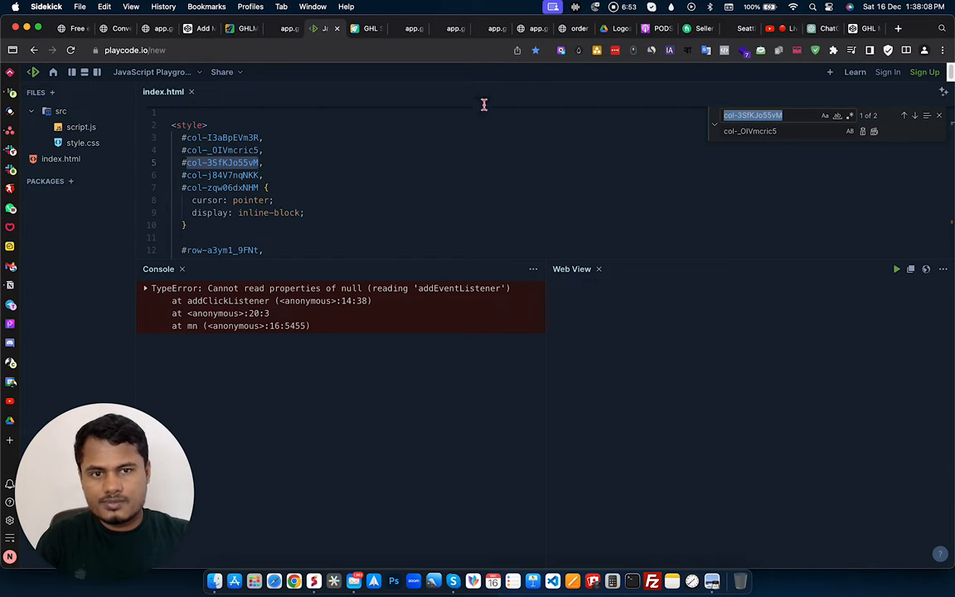
left_click(236, 31)
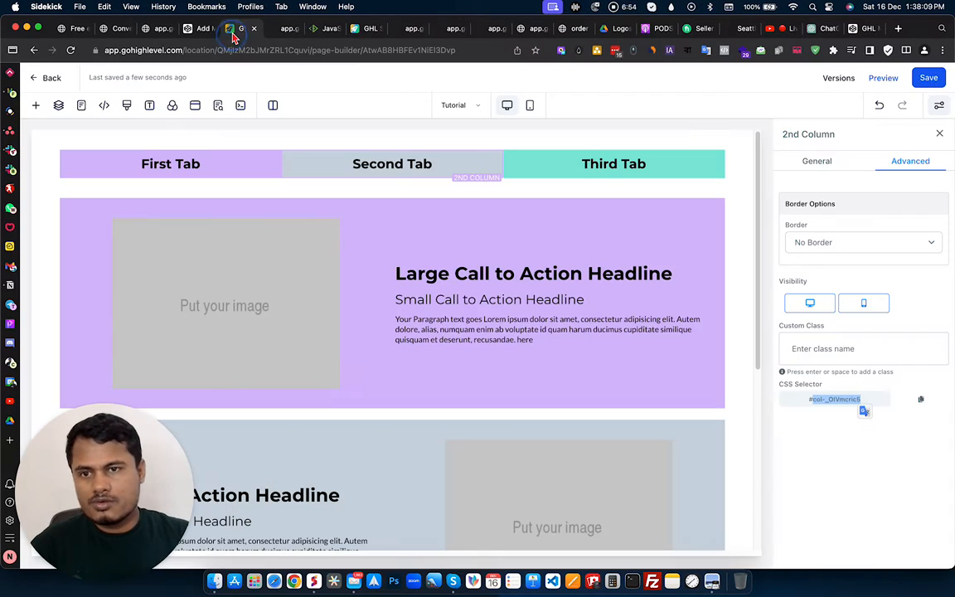
left_click(645, 181)
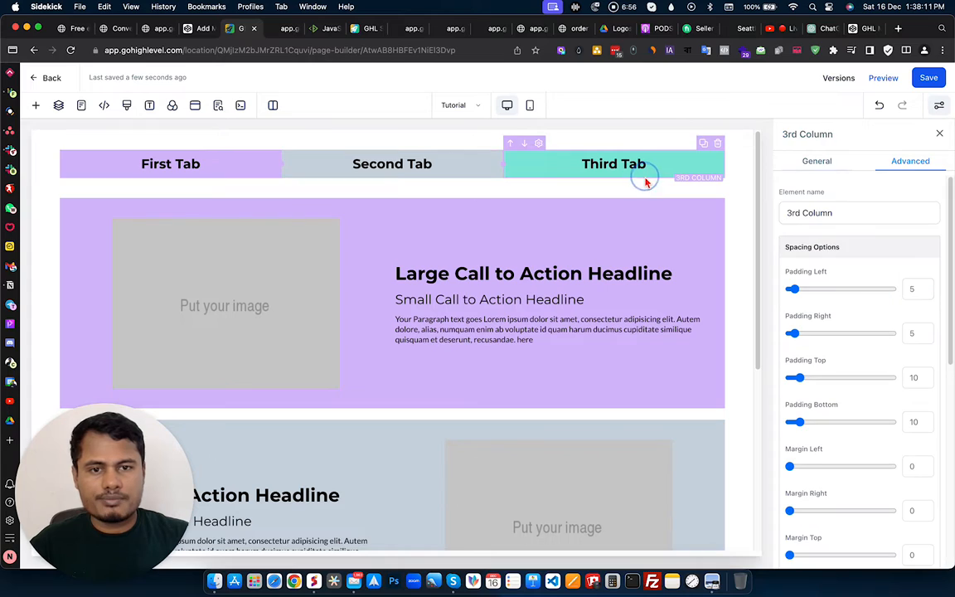
left_click(912, 163)
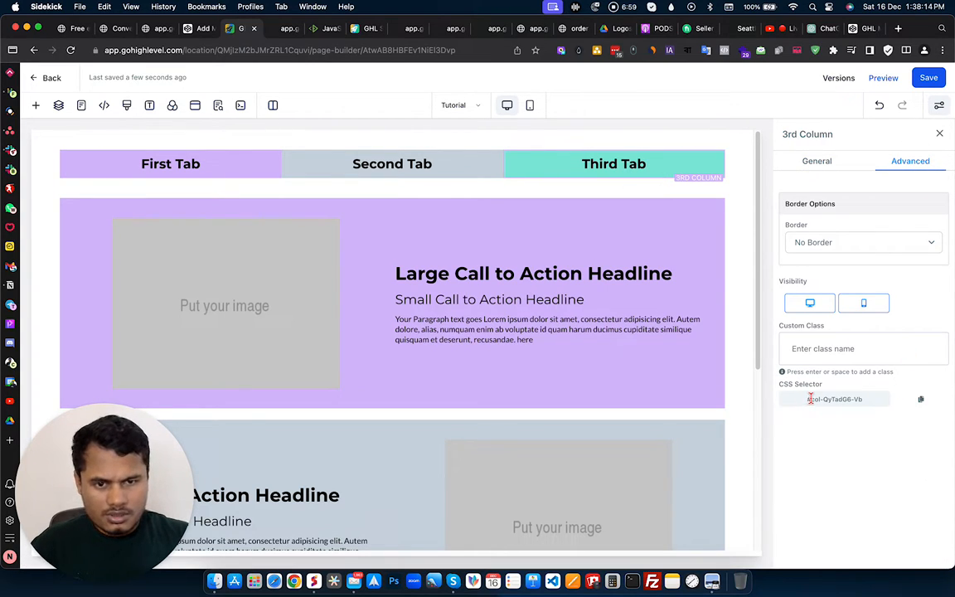
left_click_drag(810, 398, 874, 397)
key("super+c")
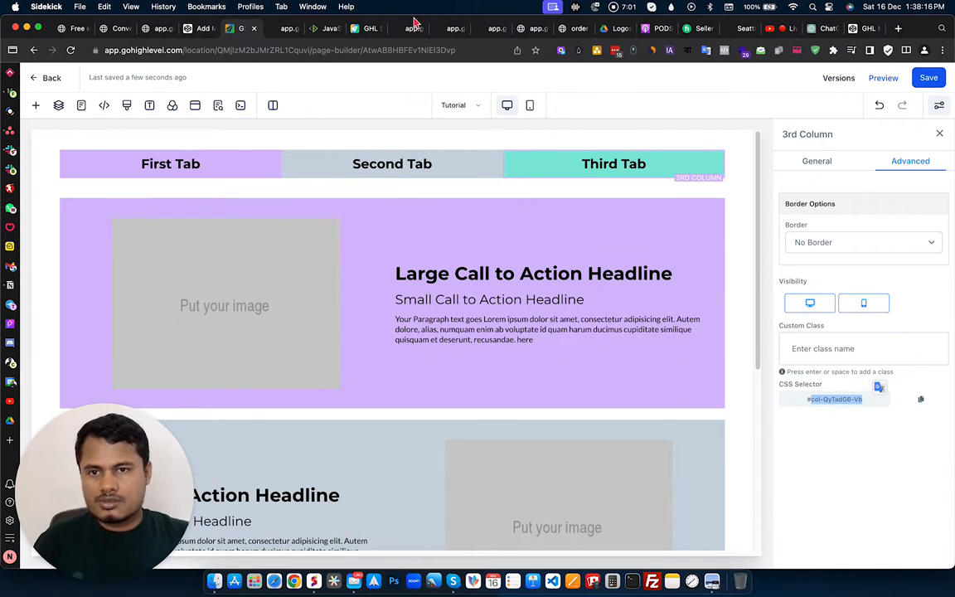
- Switch to PlayCode and replace every occurrence of col-3SfKJo55vM in index.html with col-QyTadG6-Vb
left_click(321, 29)
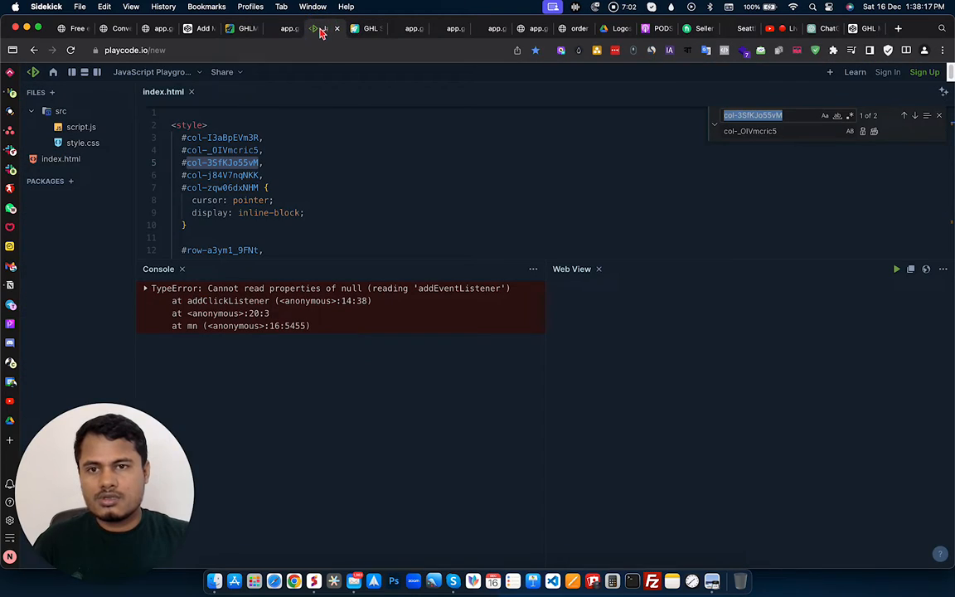
triple_click(793, 132)
key("super+v")
left_click(873, 131)
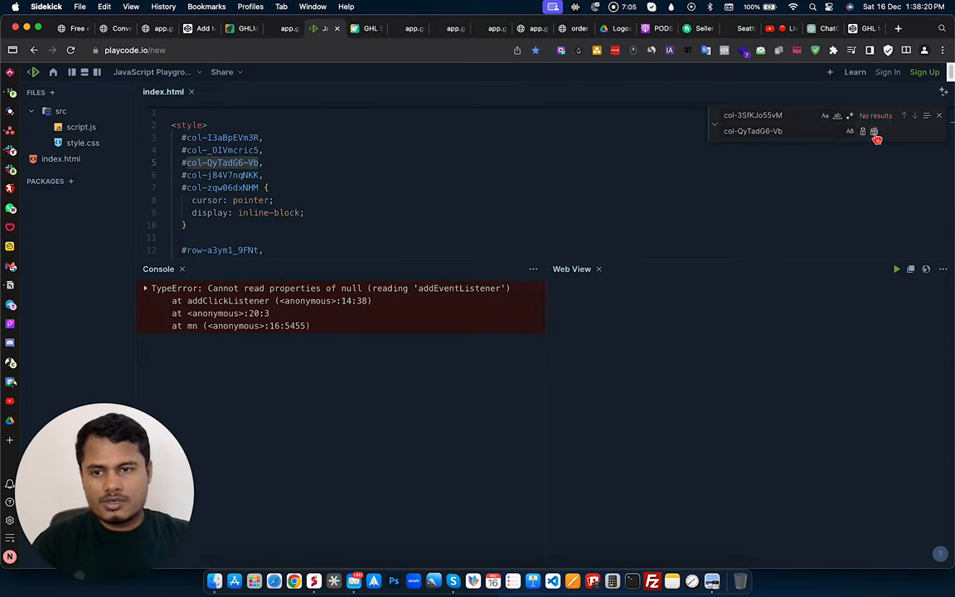
- Delete the unused selectors #col-j84V7nqNKK and #col-zqw06dxNHM from the pointer cursor rule, along with the comma after #col-QyTadG6-Vb
left_click(259, 176)
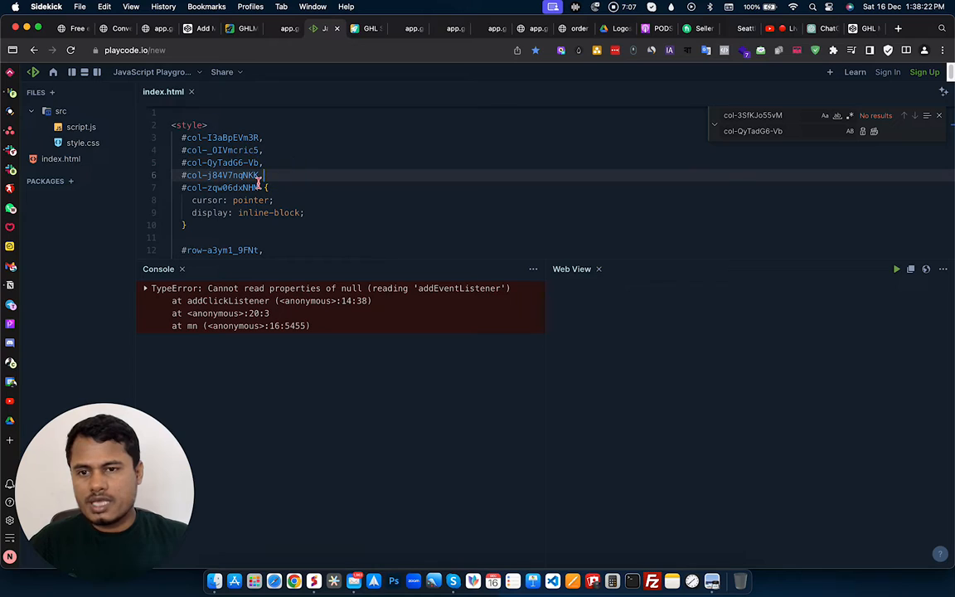
left_click_drag(260, 185, 172, 173)
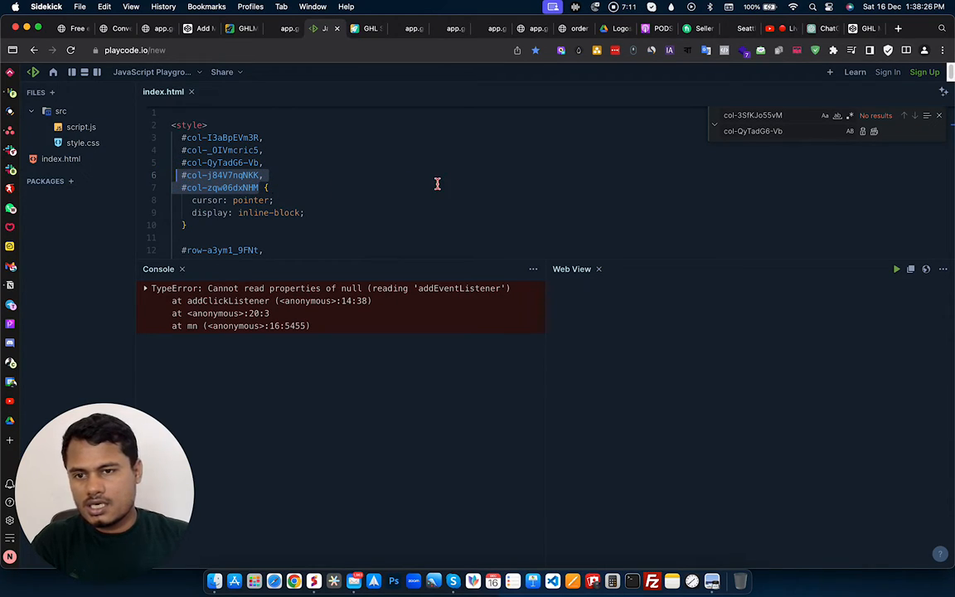
key("BackSpace")
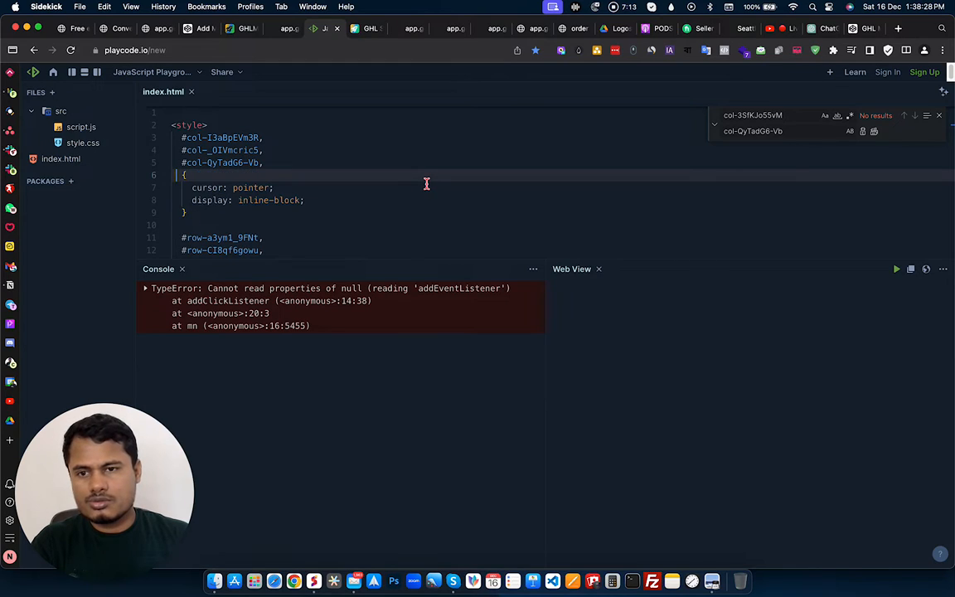
key("BackSpace")
key("BackSpace")
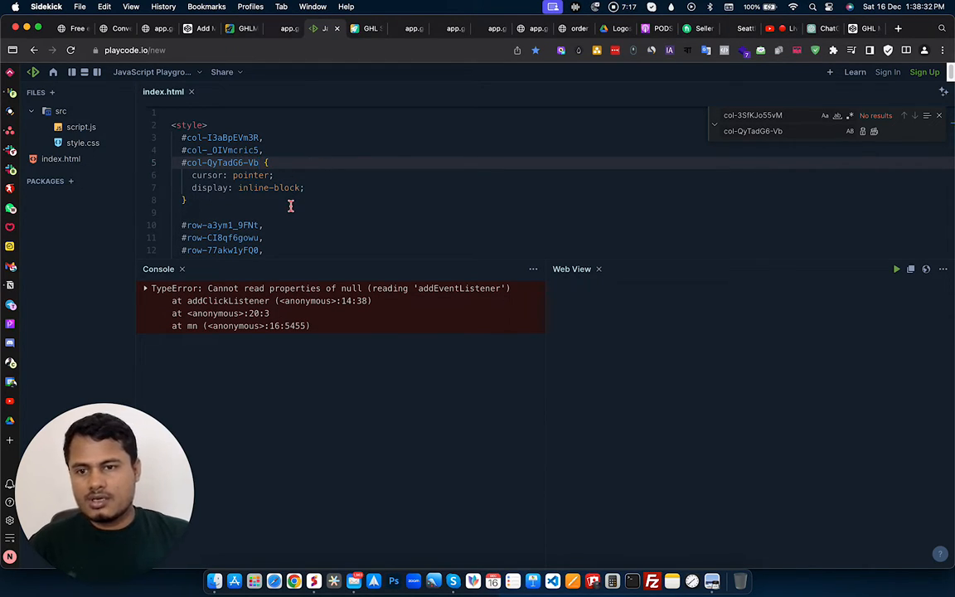
- Switch to GoHighLevel and copy the purple content row's CSS selector without the hash, row-l_d0-0KEHV
scroll(290, 205, "down", 3)
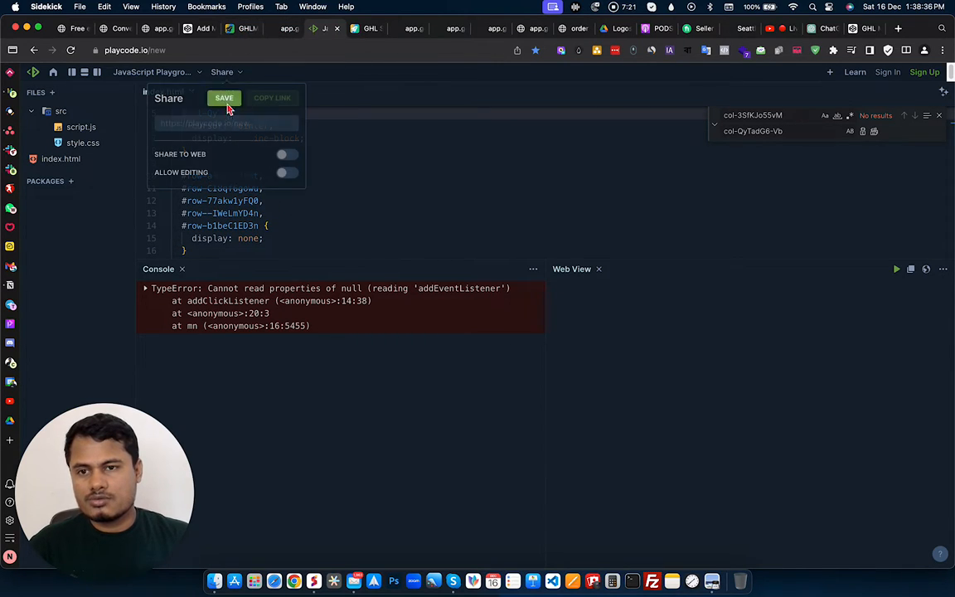
left_click(242, 30)
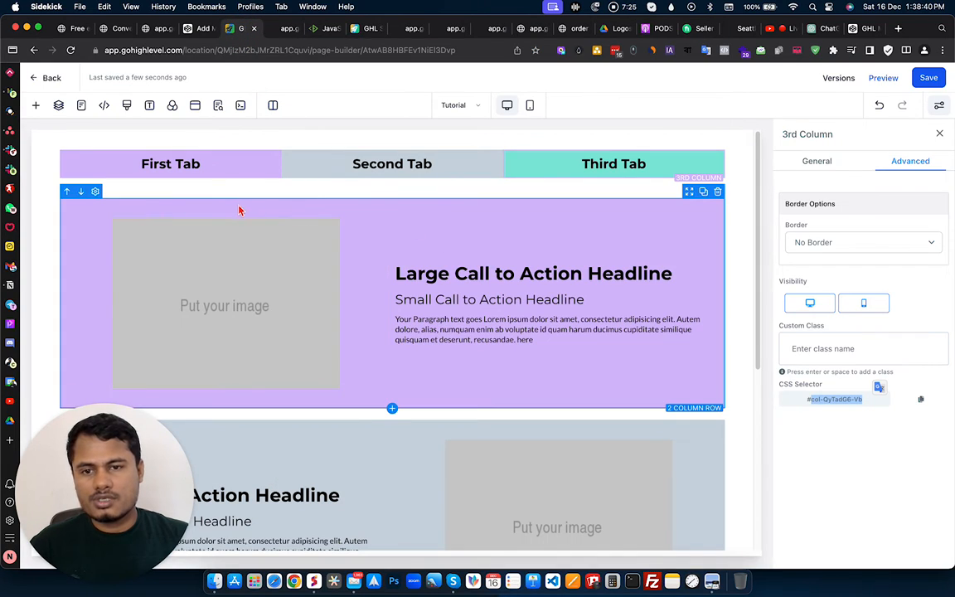
left_click(223, 205)
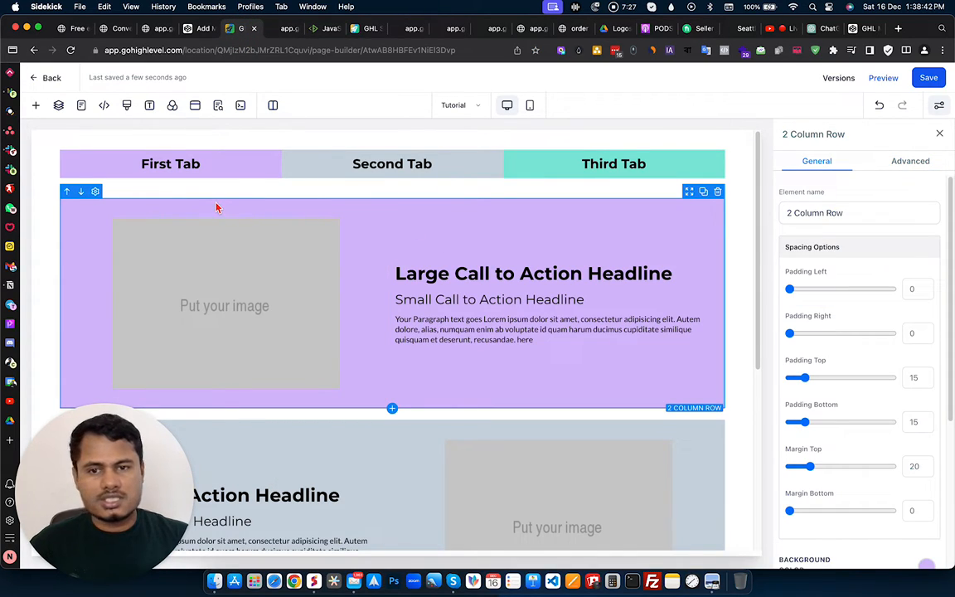
left_click(911, 162)
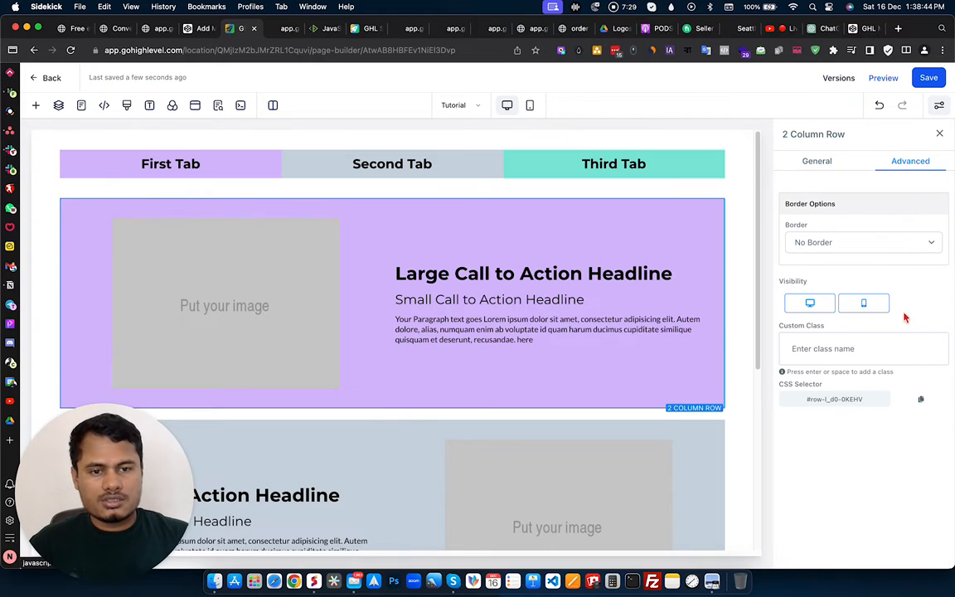
left_click_drag(809, 398, 875, 398)
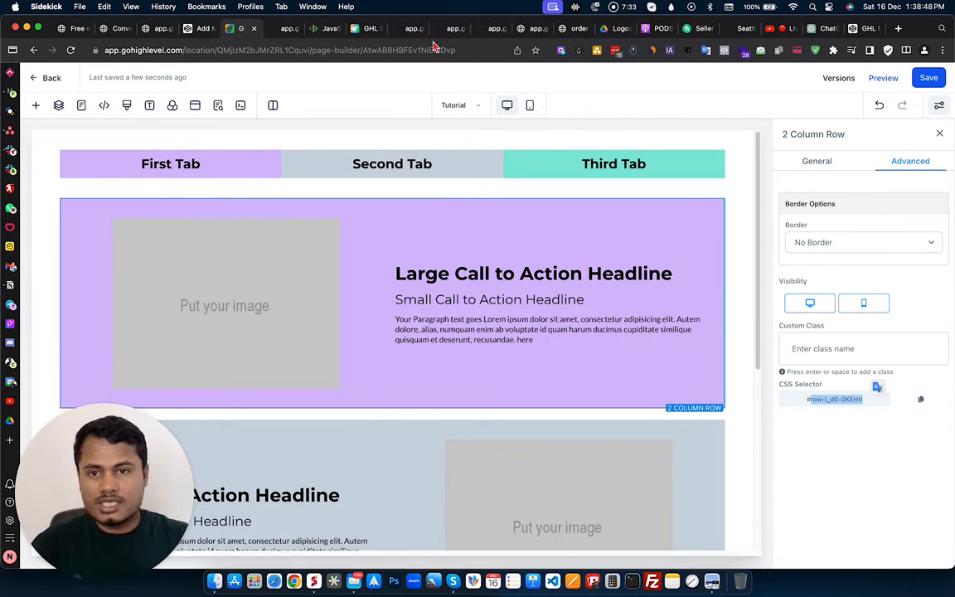
- Switch to PlayCode and replace every occurrence of row-a3ym1_9FNt in index.html with row-l_d0-0KEHV
left_click(325, 28)
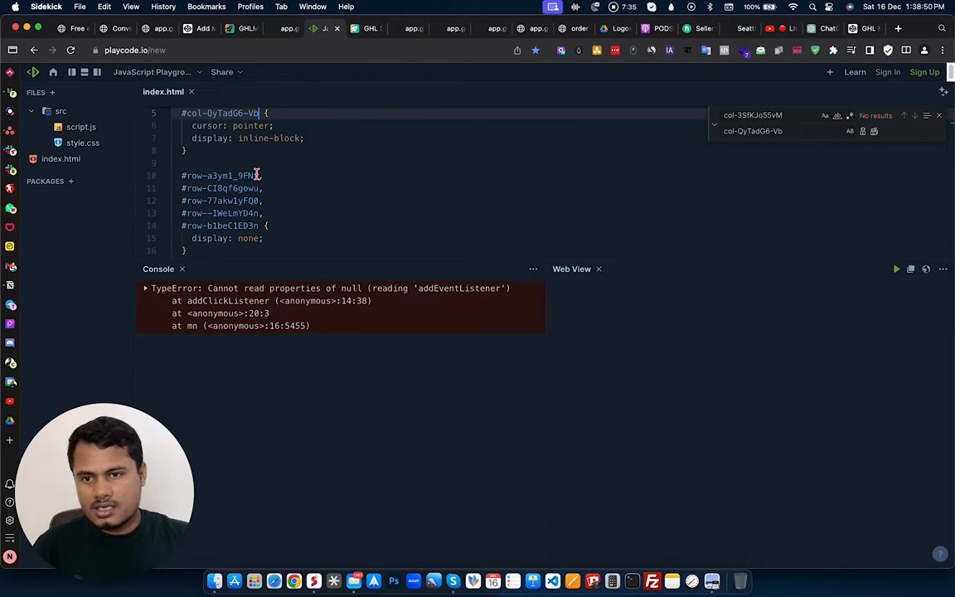
left_click_drag(259, 175, 185, 175)
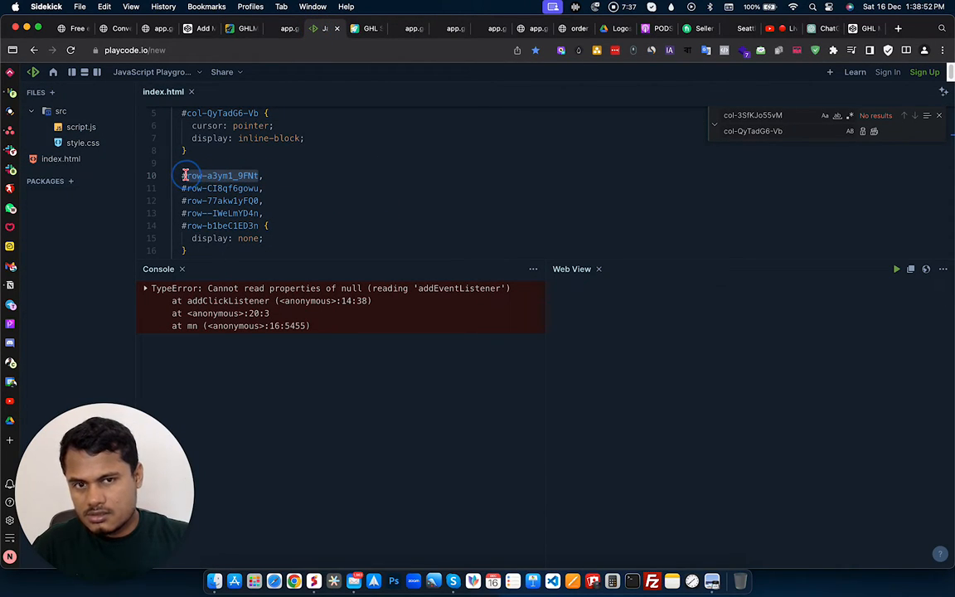
key("super+f")
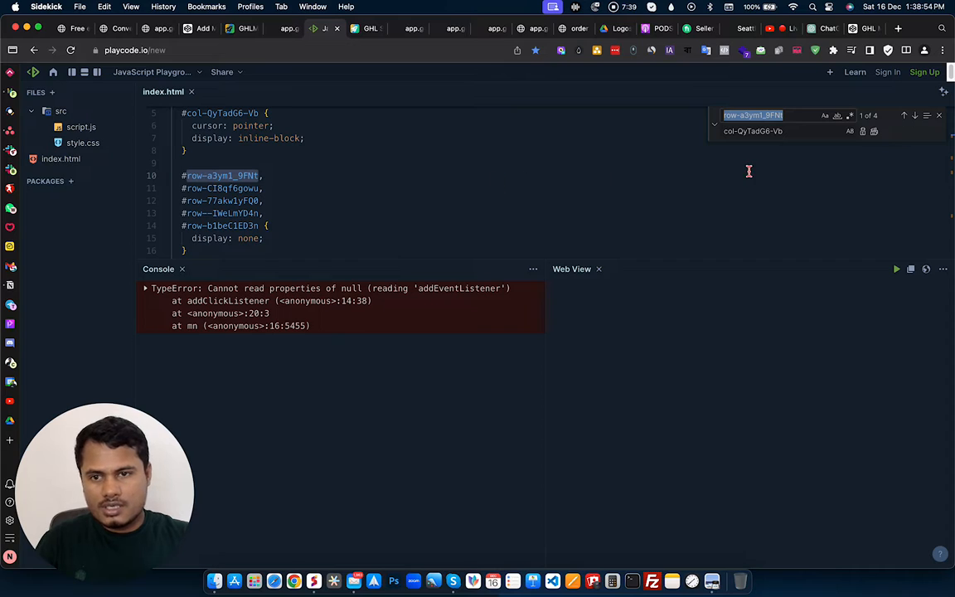
left_click(800, 132)
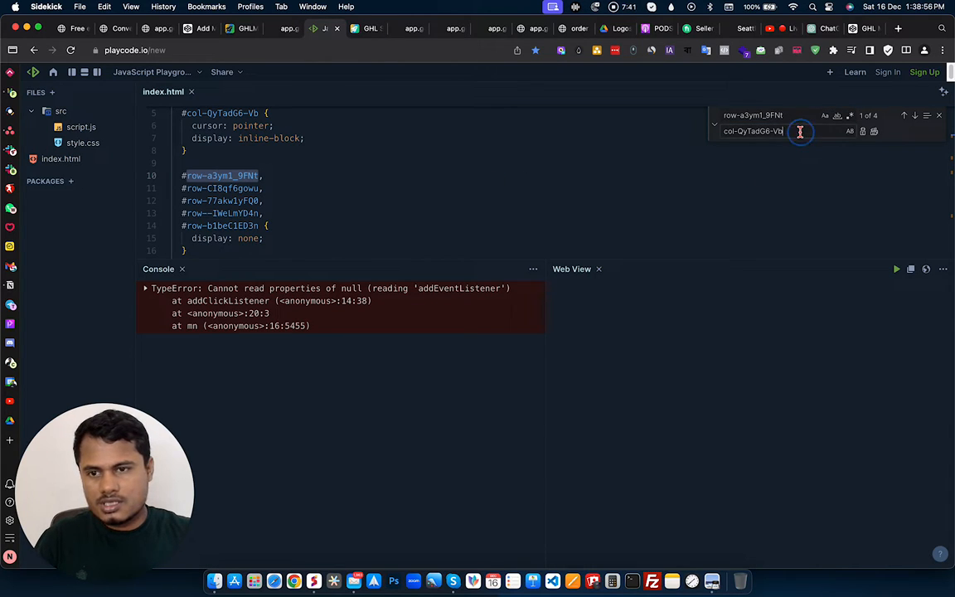
key("super+a")
key("super+v")
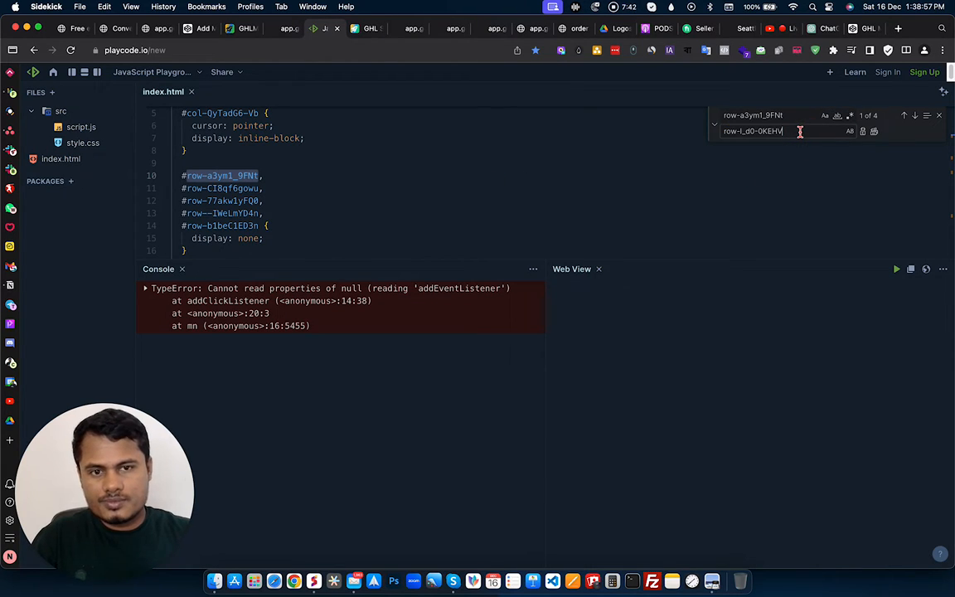
left_click(874, 132)
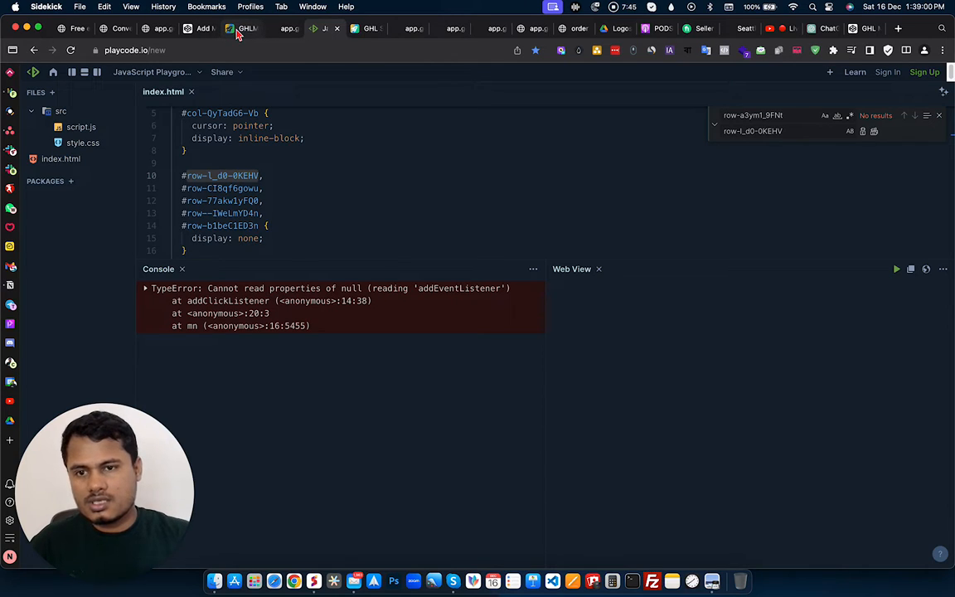
- Search index.html for row-CI8qf6gowu, then switch to GoHighLevel and copy the grey-blue content row's CSS selector without the hash, row-Adcaa3gEYk
left_click_drag(260, 189, 187, 188)
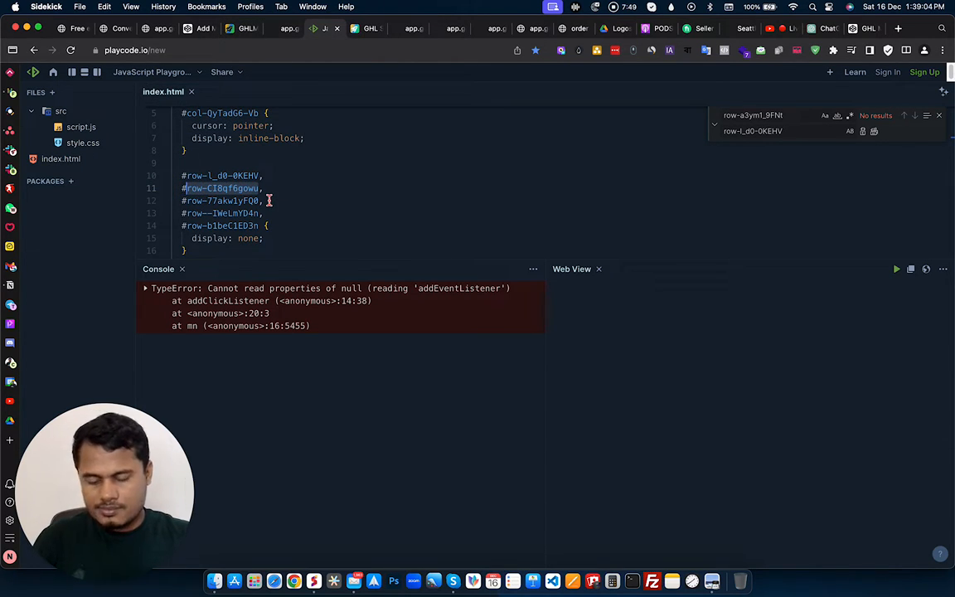
key("super+f")
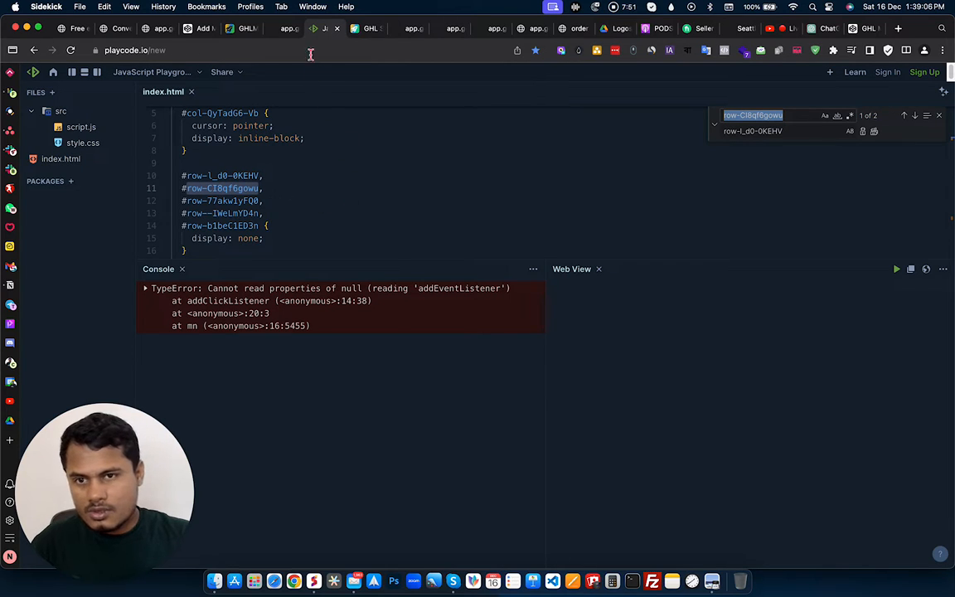
left_click(237, 28)
scroll(448, 323, "down", 1)
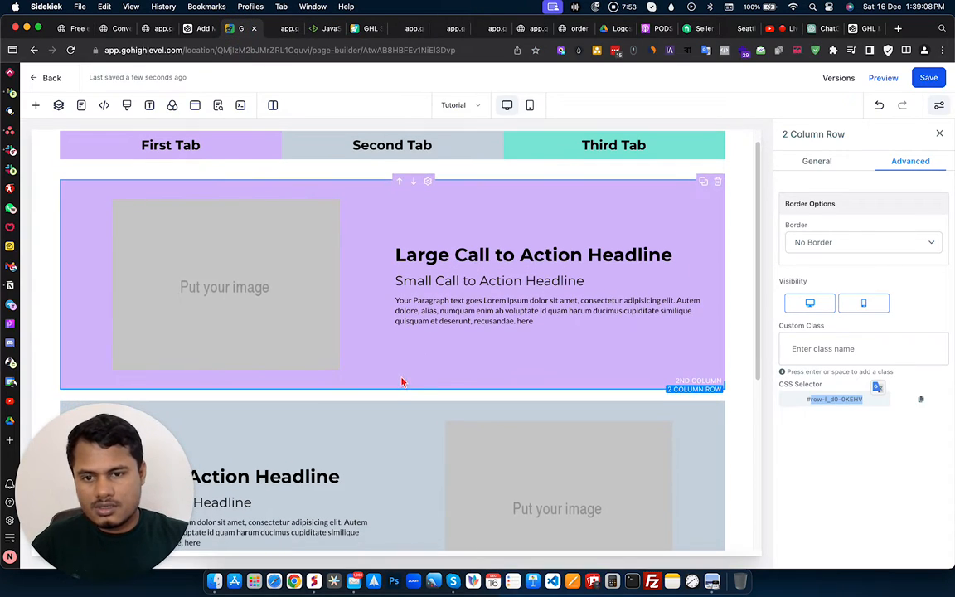
left_click(388, 403)
left_click(909, 160)
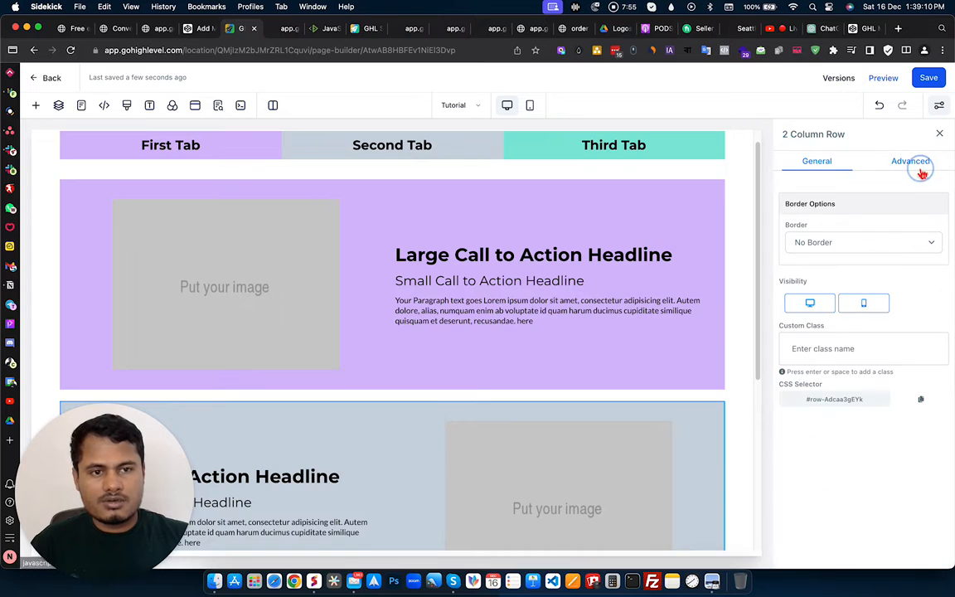
left_click_drag(809, 399, 891, 397)
key("super+c")
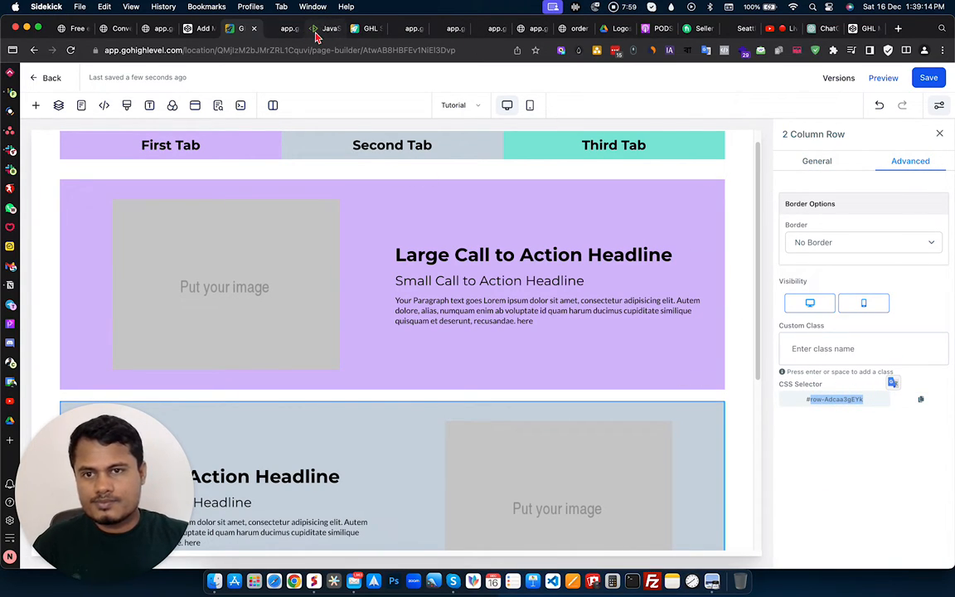
- Switch to PlayCode and replace every occurrence of row-CI8qf6gowu in index.html with row-Adcaa3gEYk
left_click(326, 31)
key("super+v")
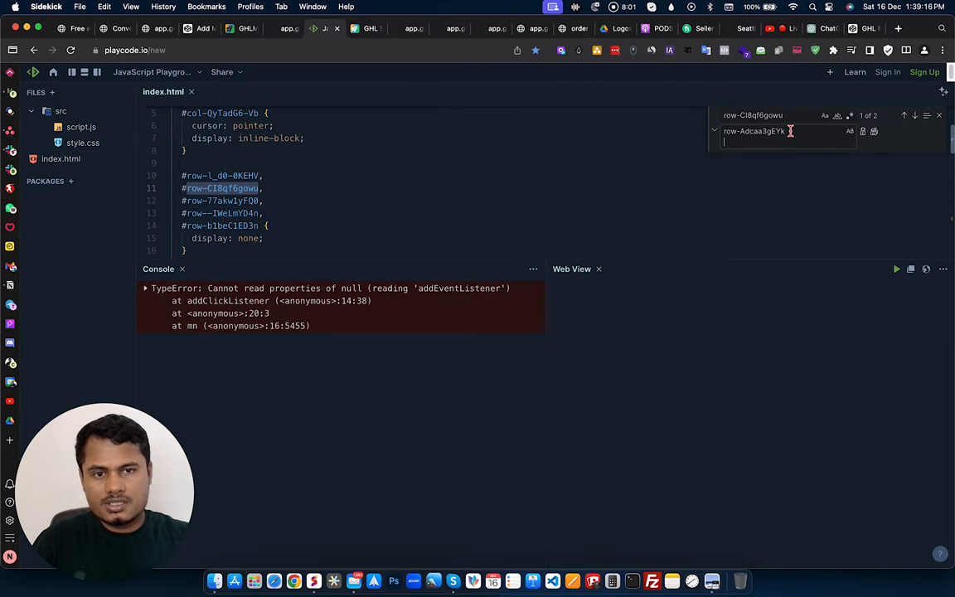
left_click(873, 131)
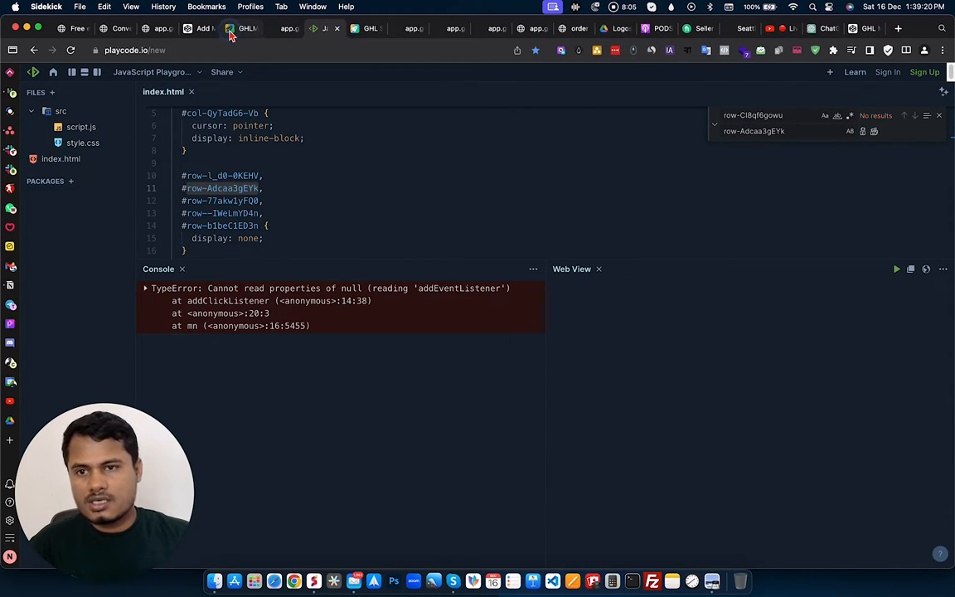
- Switch to GoHighLevel and copy the turquoise content row's CSS selector without the hash, row-s75nMkXhQg
left_click(230, 31)
scroll(274, 307, "down", 4)
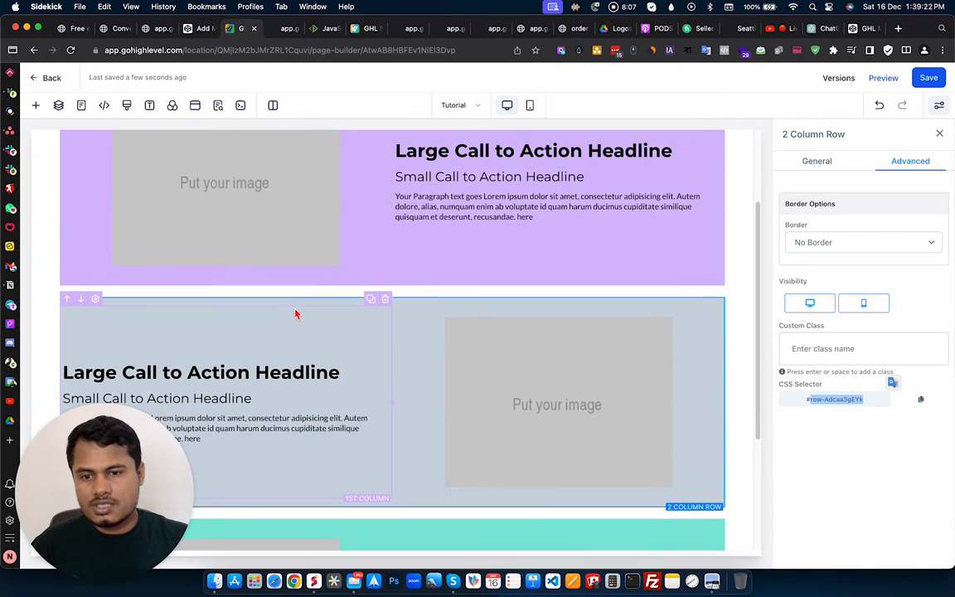
scroll(296, 313, "down", 5)
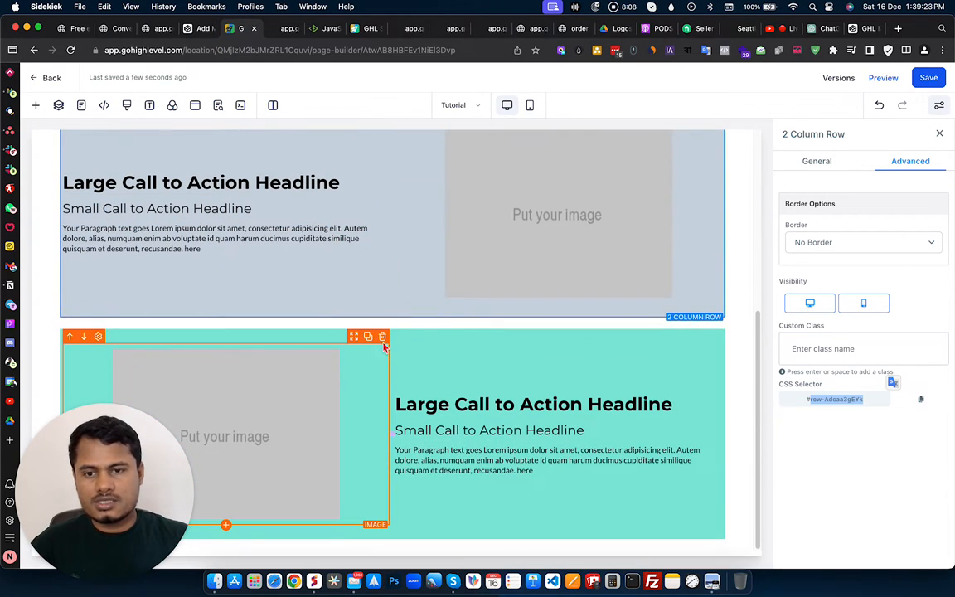
left_click(488, 335)
left_click(907, 163)
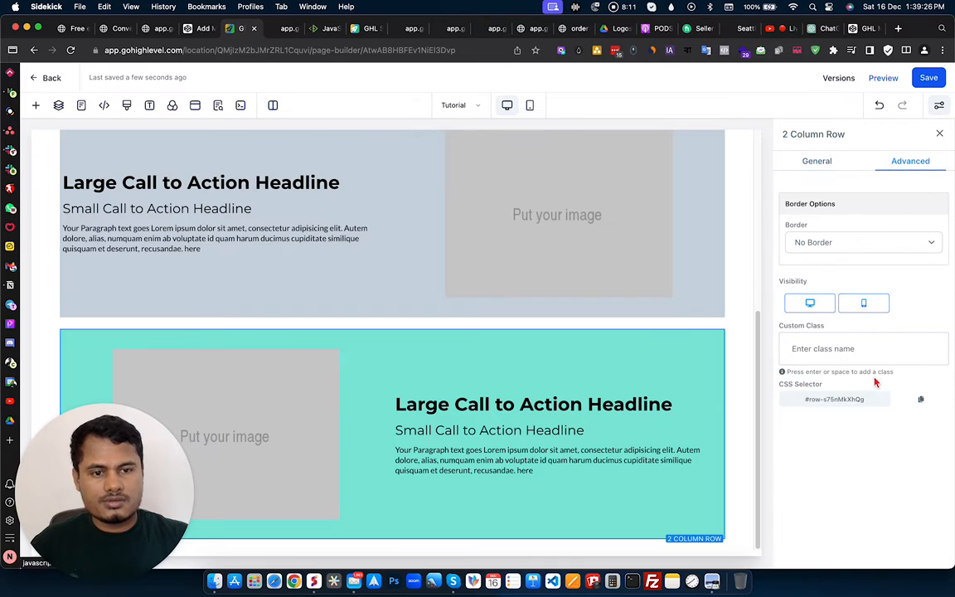
left_click_drag(808, 398, 889, 399)
key("super+c")
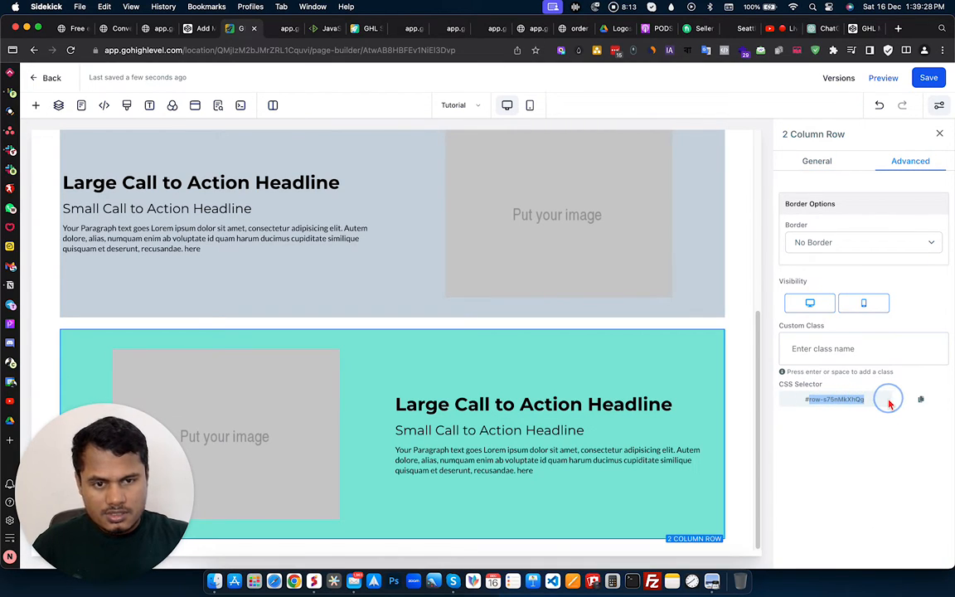
left_click(808, 401)
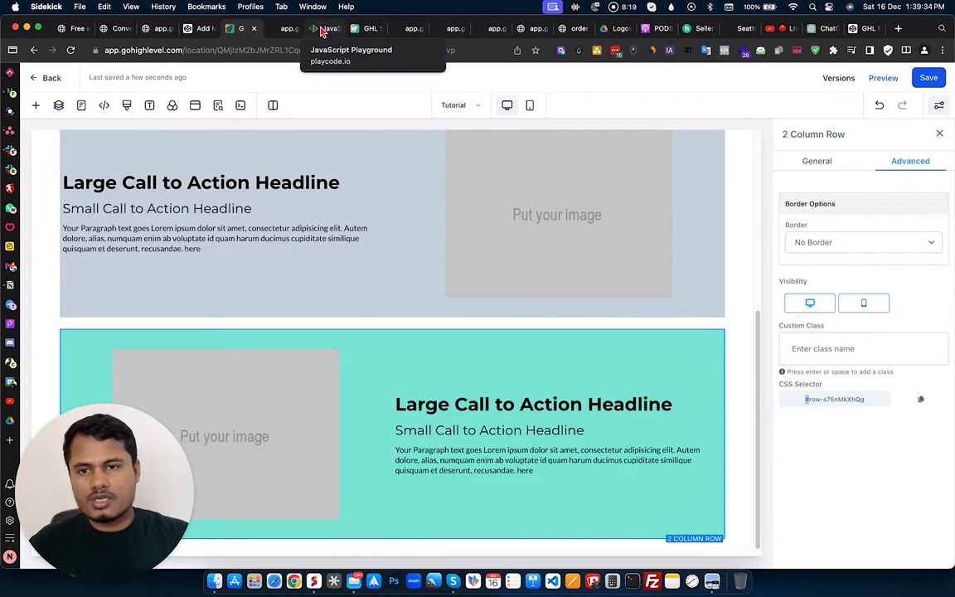
- Switch to PlayCode and replace every occurrence of row-77akw1yFQ0 in index.html with row-s75nMkXhQg
left_click(323, 29)
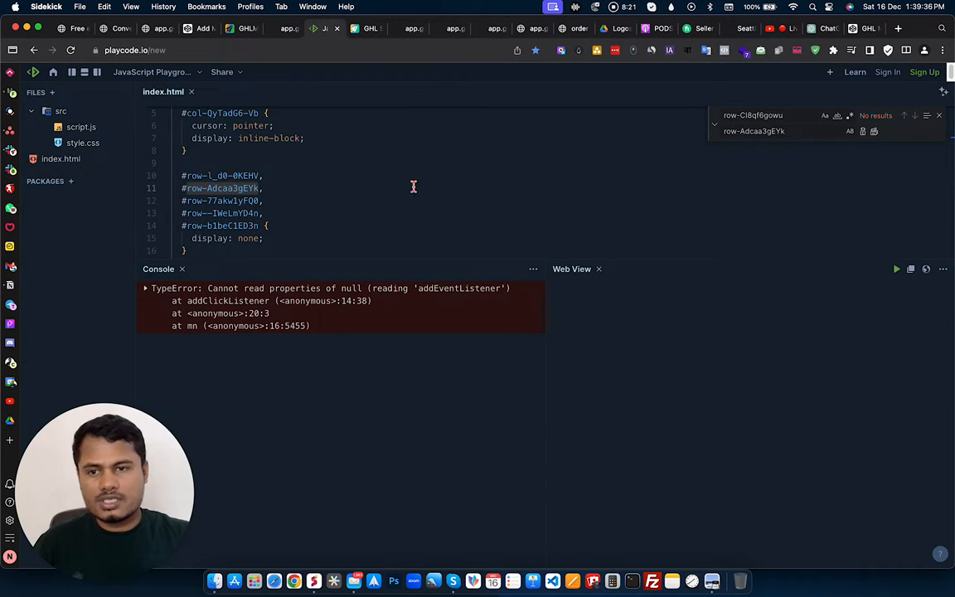
left_click_drag(259, 201, 187, 200)
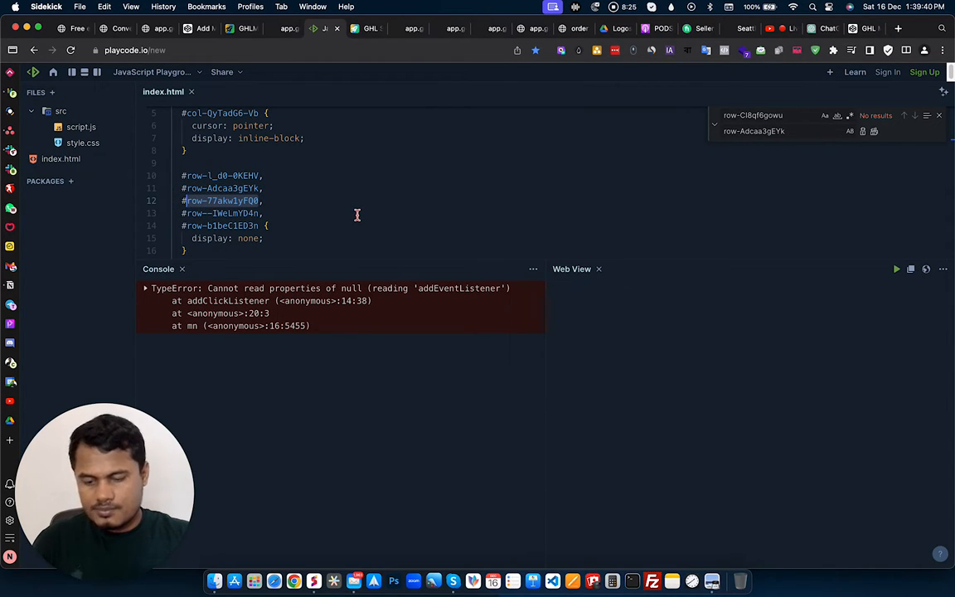
key("super+f")
triple_click(807, 133)
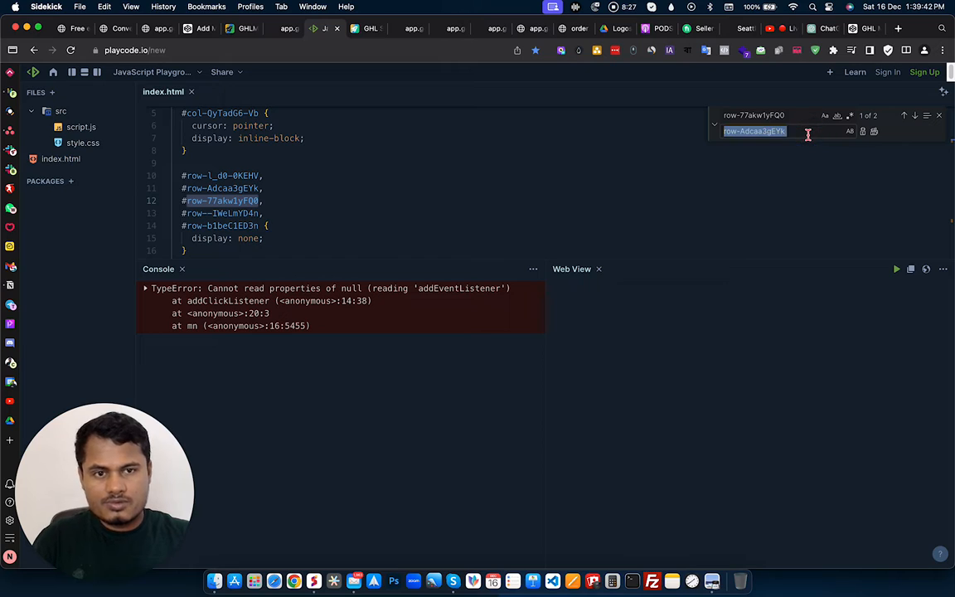
key("super+v")
left_click(873, 131)
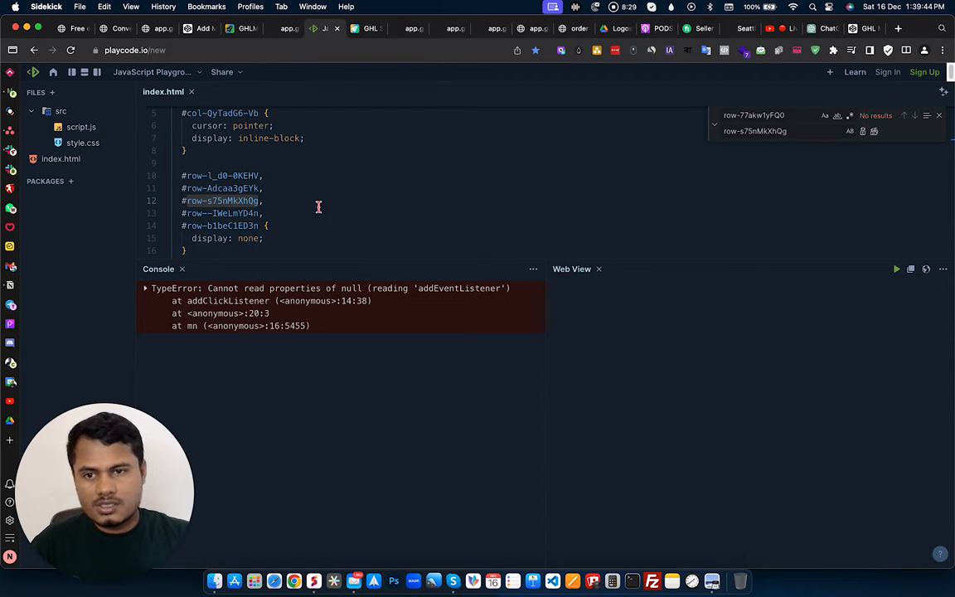
- Delete #row--IWeLmYD4n, #row-b1beC1ED3n and the comma after #row-s75nMkXhQg from the display: none rule, keeping its opening brace on a separate line
left_click_drag(258, 226, 173, 216)
key("BackSpace")
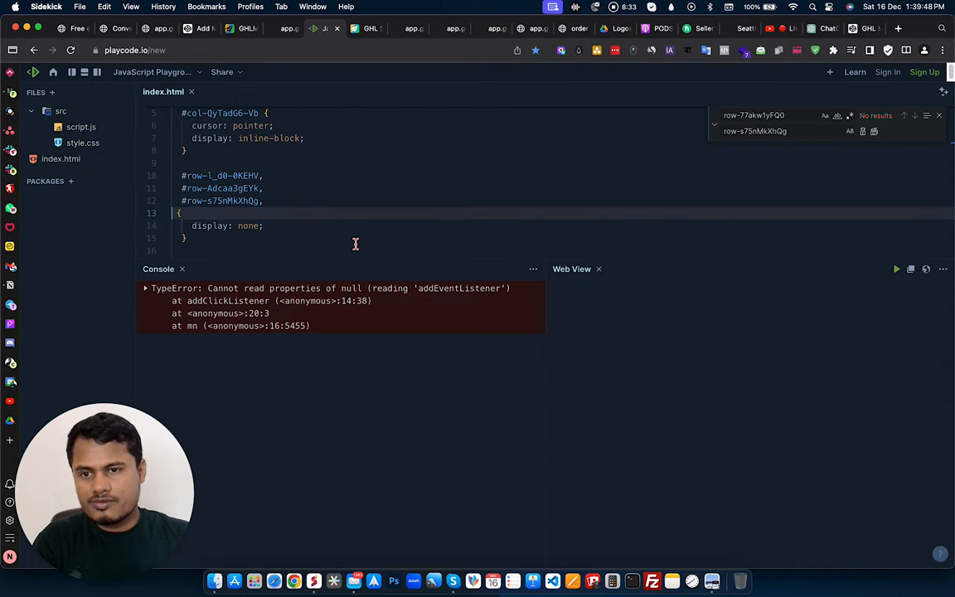
key("BackSpace")
key("BackSpace")
key("Return")
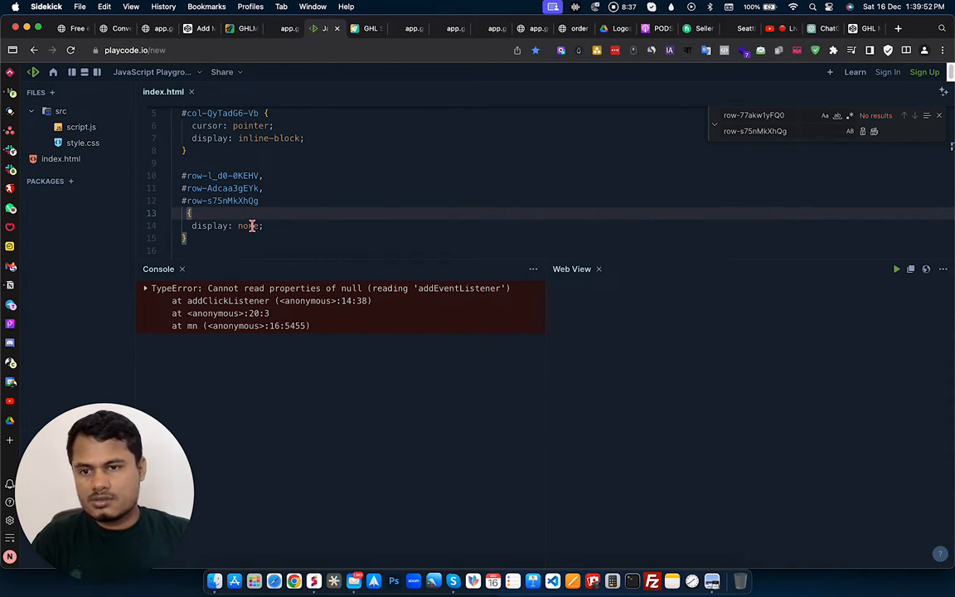
- Move the display: none rule's opening brace onto the #row-s75nMkXhQg line and copy the entire index.html code
key("BackSpace")
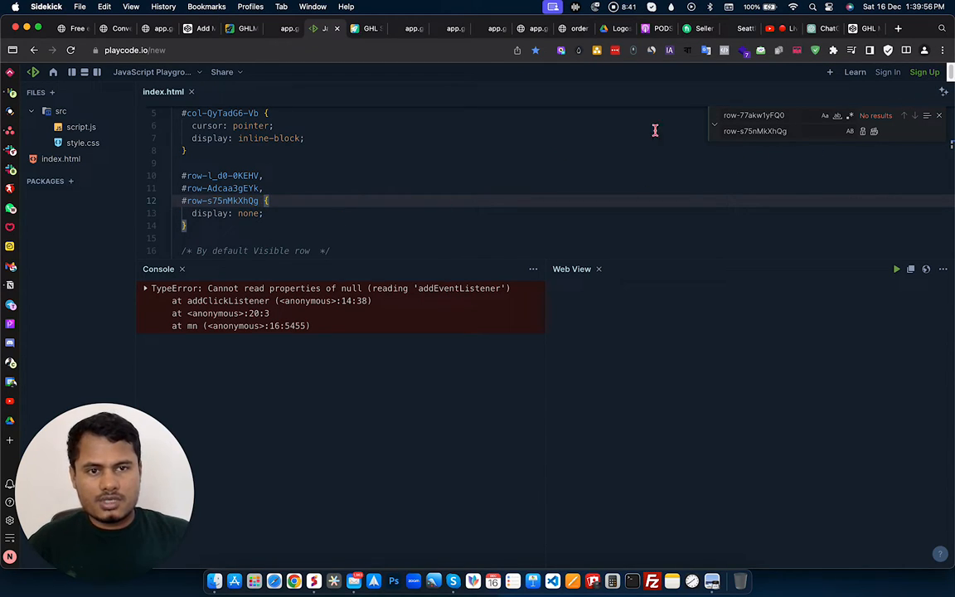
left_click(424, 172)
key("super+a")
key("super+c")
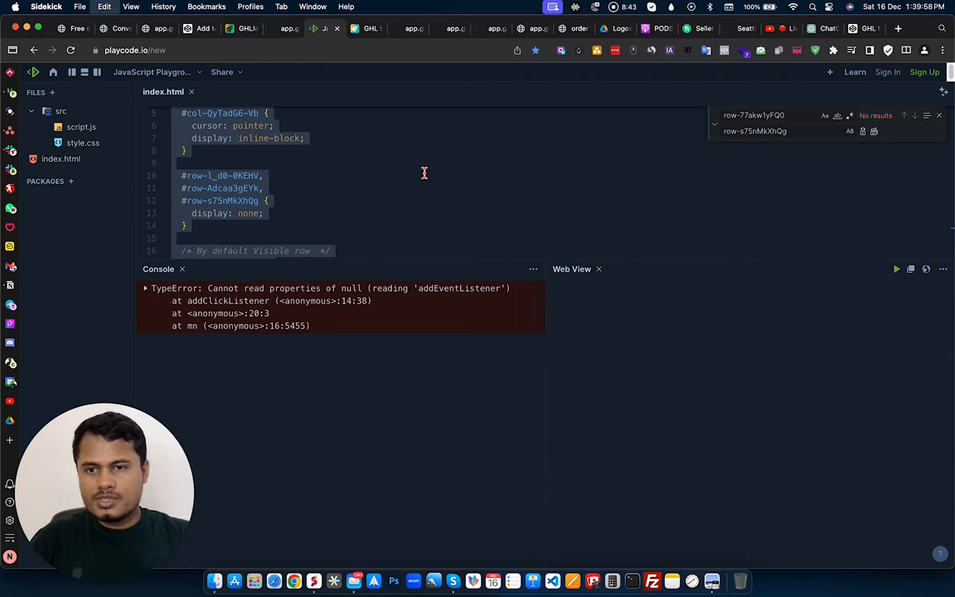
- Switch to GoHighLevel and add a 1 Column row below the turquoise content row
left_click(235, 31)
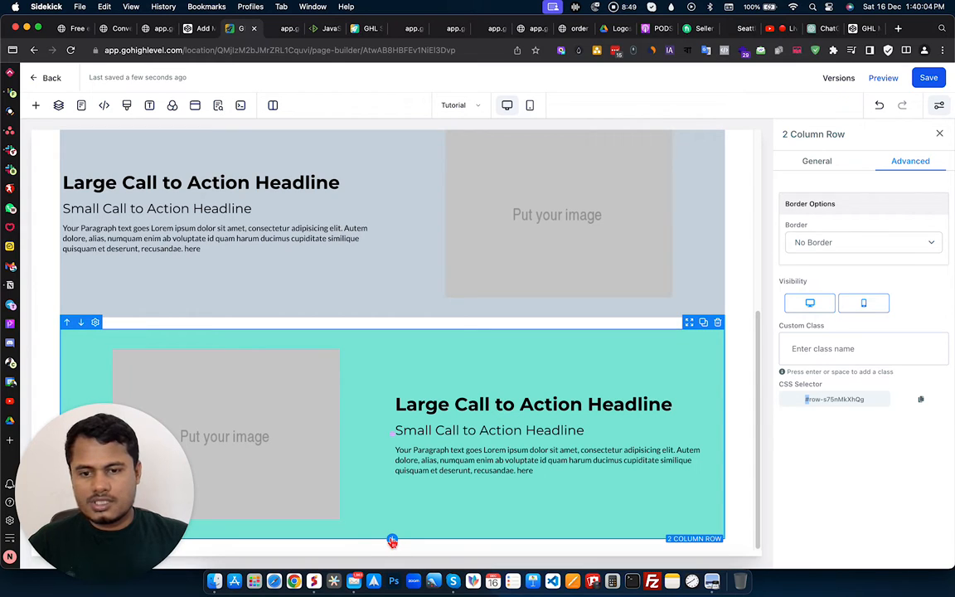
left_click(392, 540)
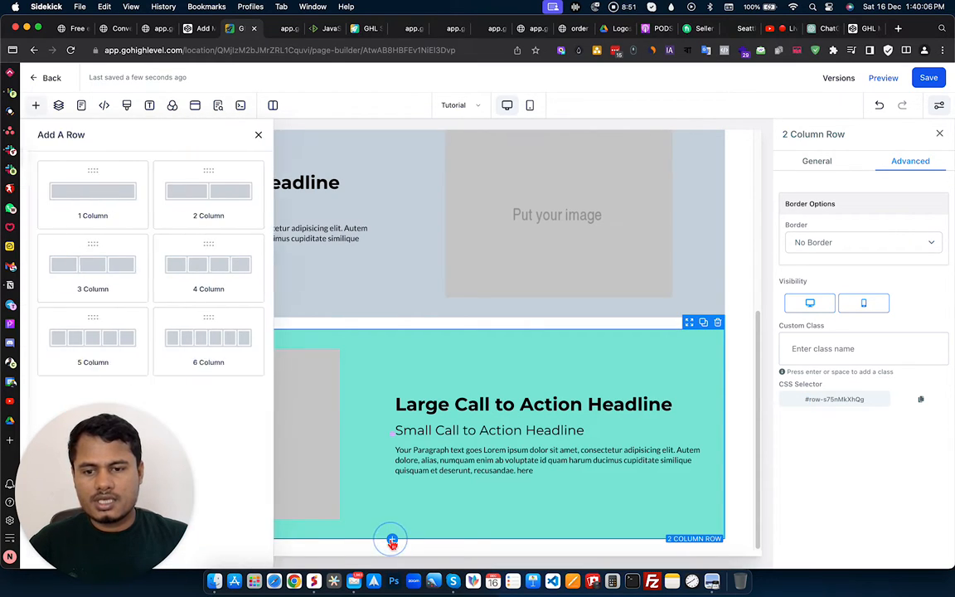
left_click(183, 194)
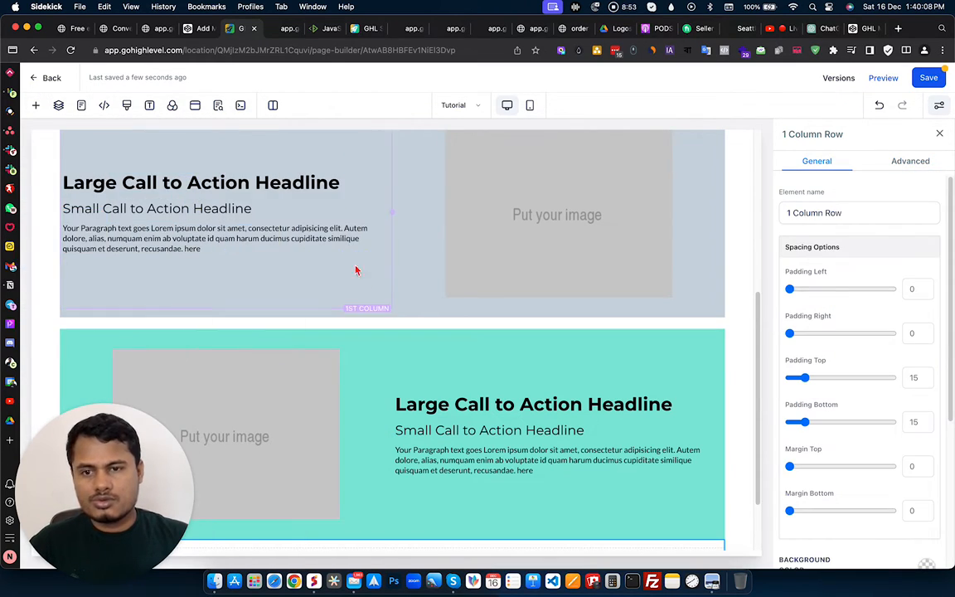
scroll(358, 272, "down", 2)
- Insert a custom Code element into the empty column of the new bottom row
left_click(398, 498)
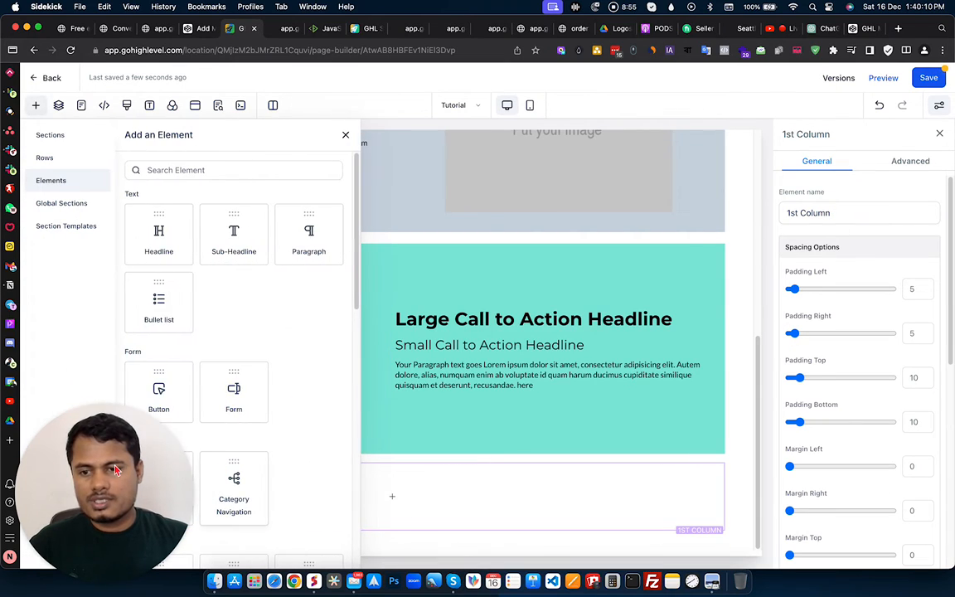
scroll(183, 355, "down", 6)
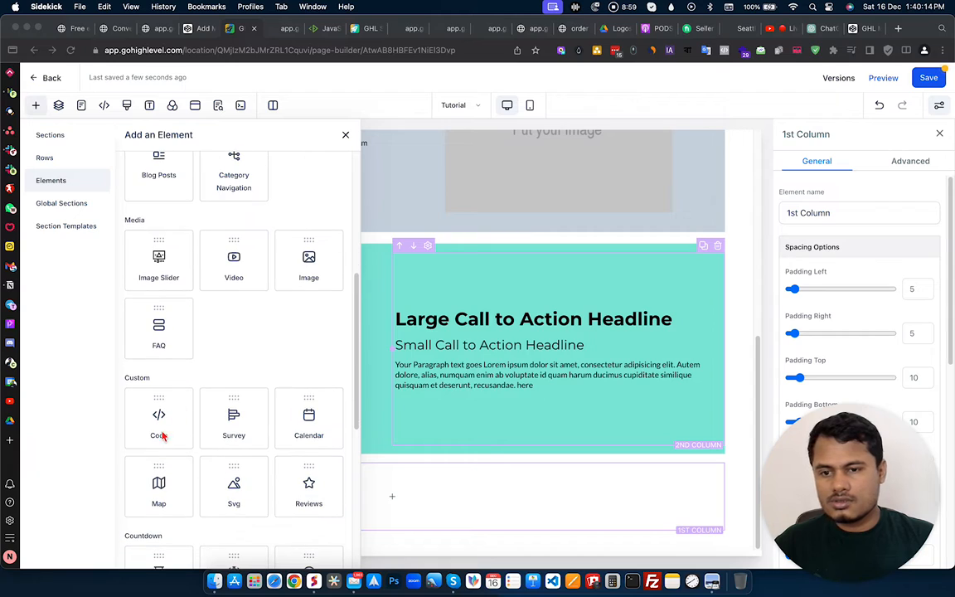
left_click(163, 427)
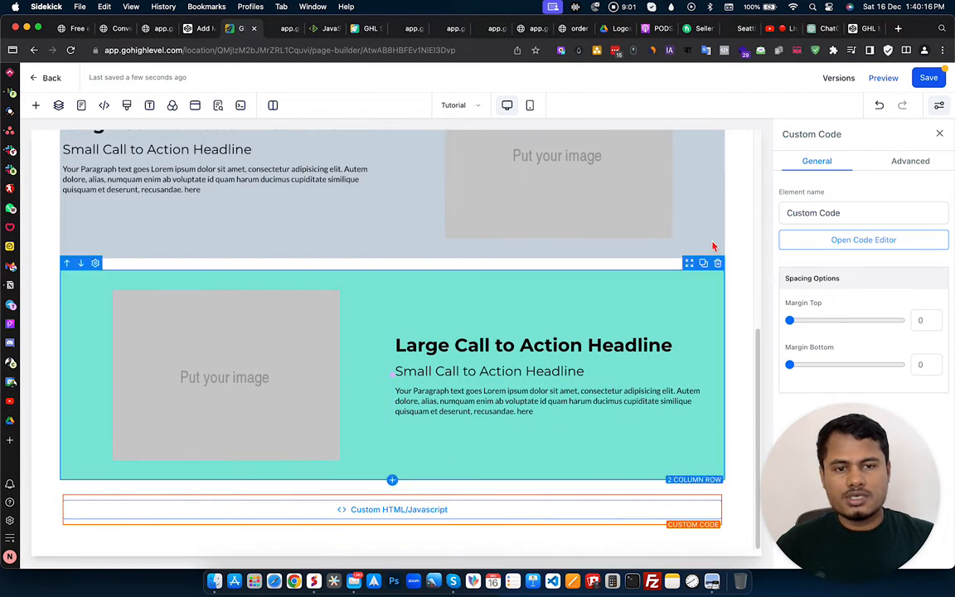
- Paste the copied tab-switching code into the Custom Code element, save the code and save the page
left_click(851, 241)
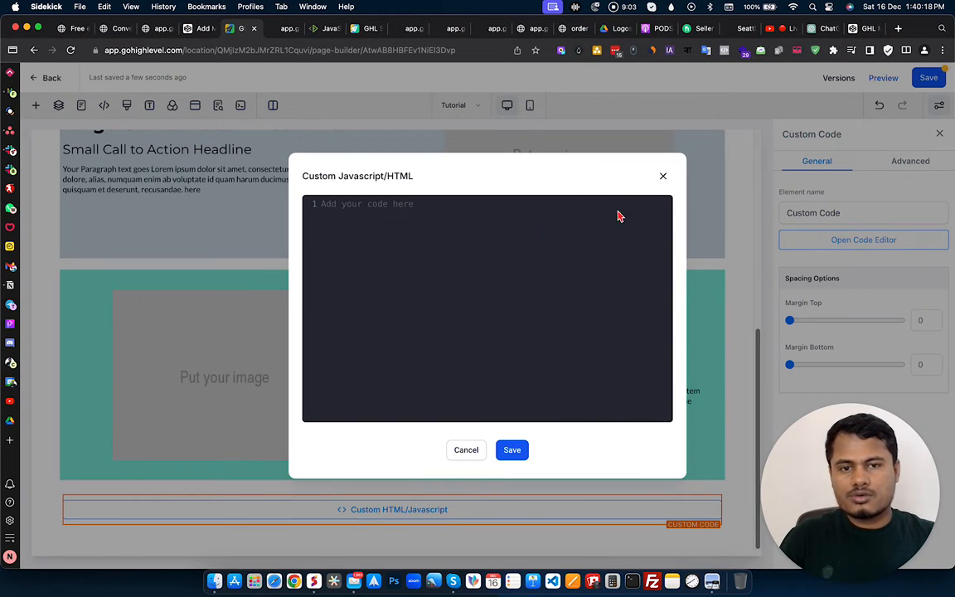
key("super+v")
left_click(514, 450)
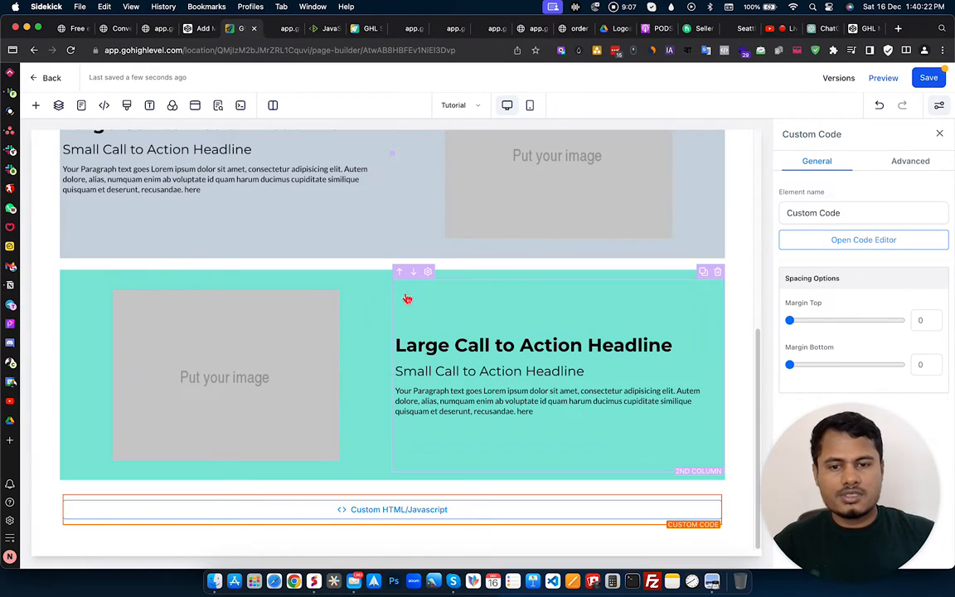
left_click(927, 77)
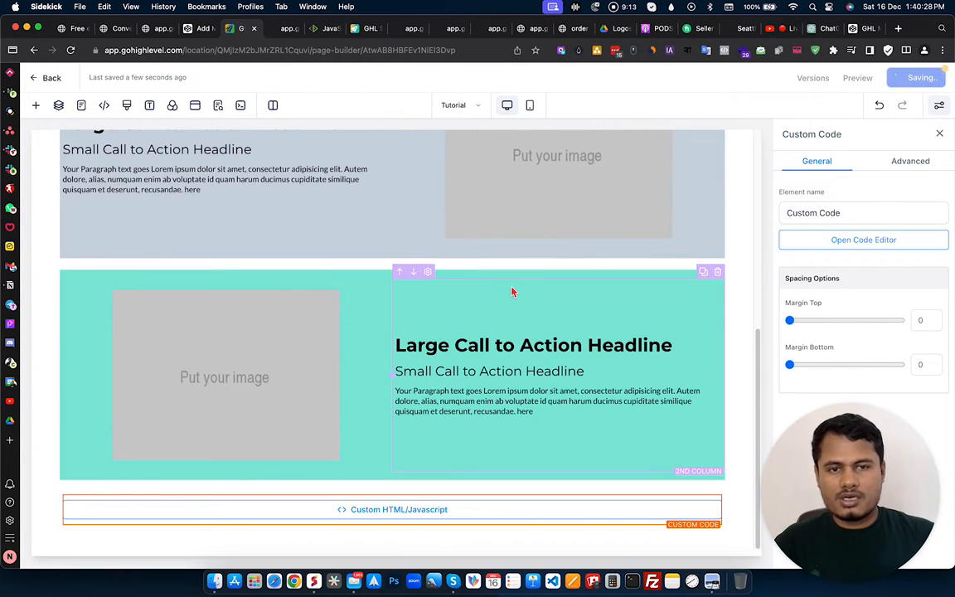
- Preview the page and test the content switching by cycling through the First, Second and Third tabs
scroll(473, 265, "up", 10)
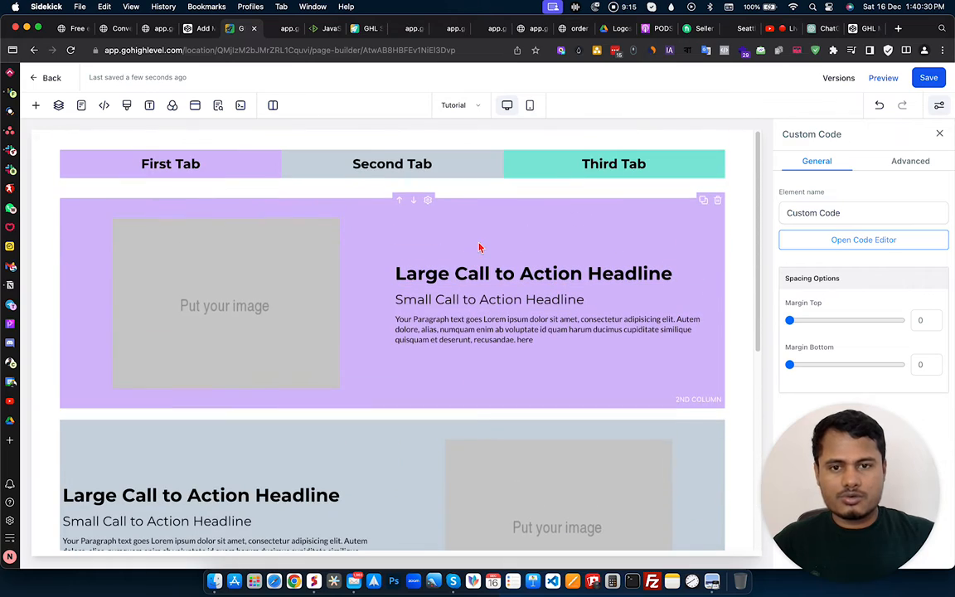
left_click(884, 79)
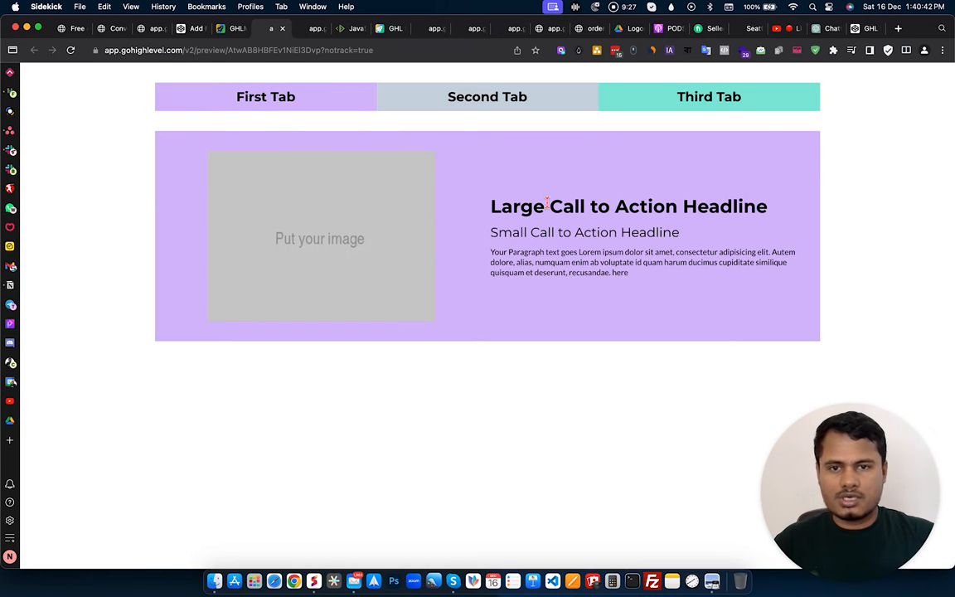
left_click(507, 97)
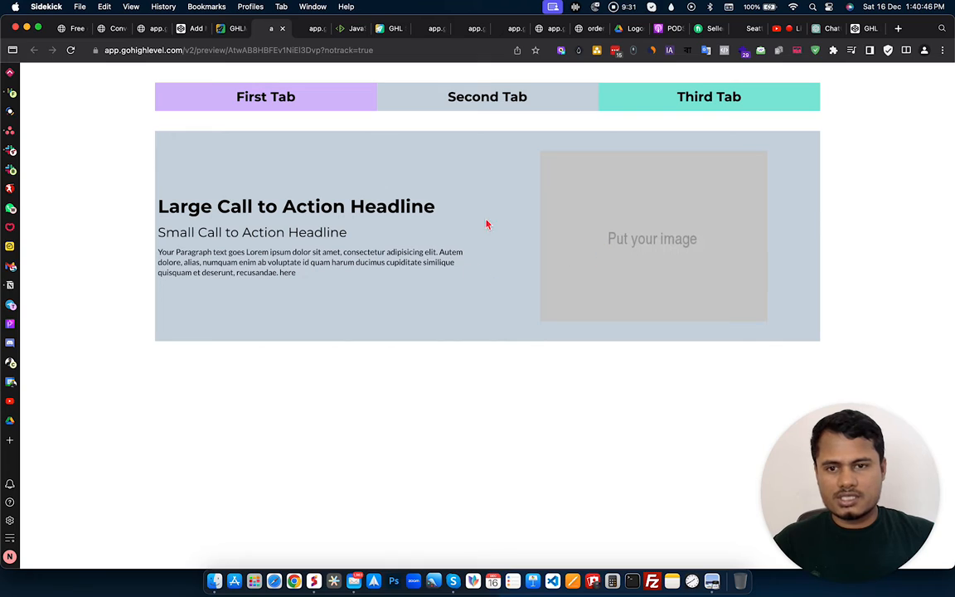
left_click(711, 106)
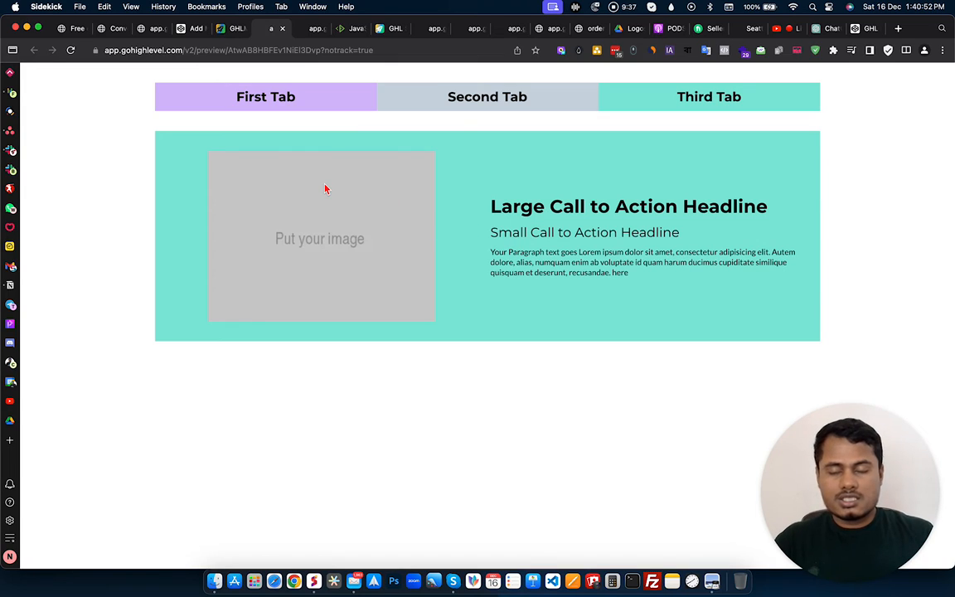
left_click(248, 99)
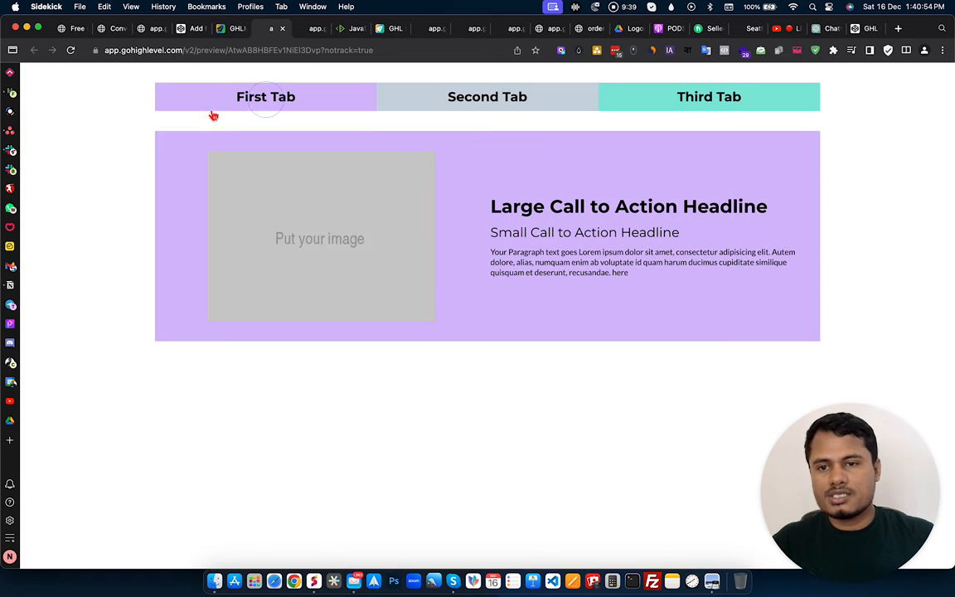
left_click(481, 105)
left_click(725, 96)
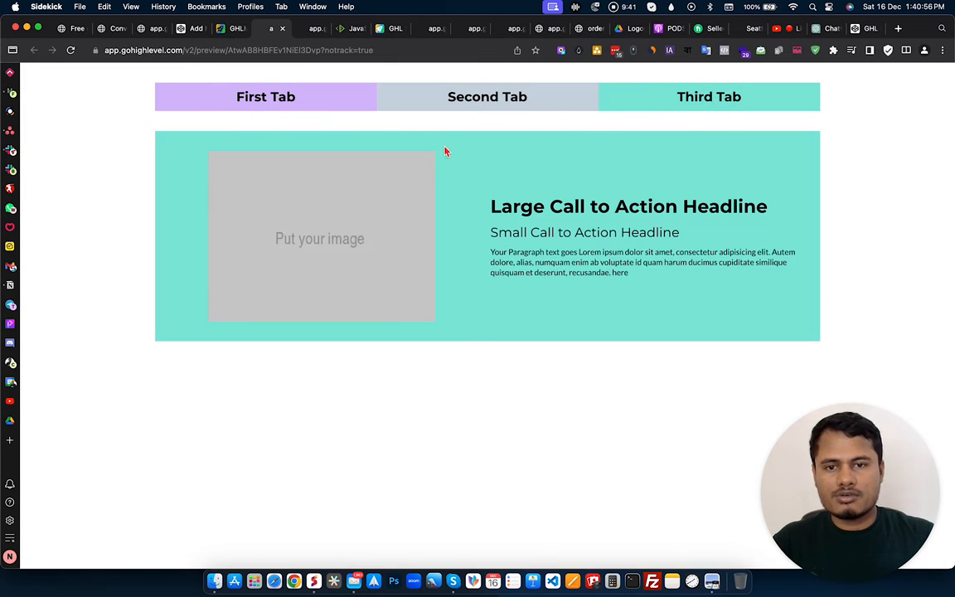